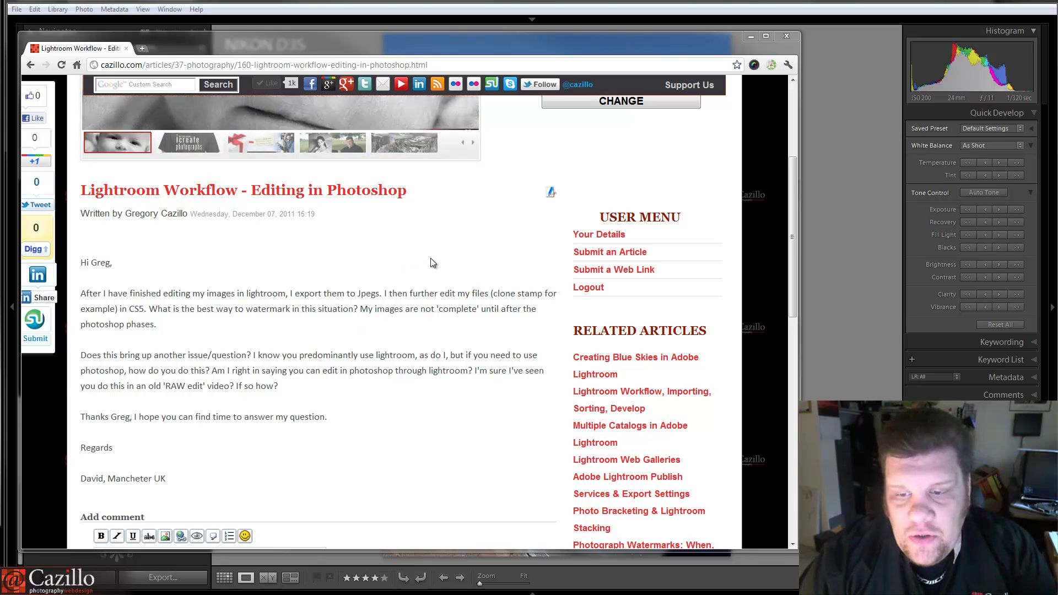
Step: Check the photo at 1:1, return to Fit, then open the second edited version in Loupe
{"action": "left_click", "coordinate": [751, 36]}
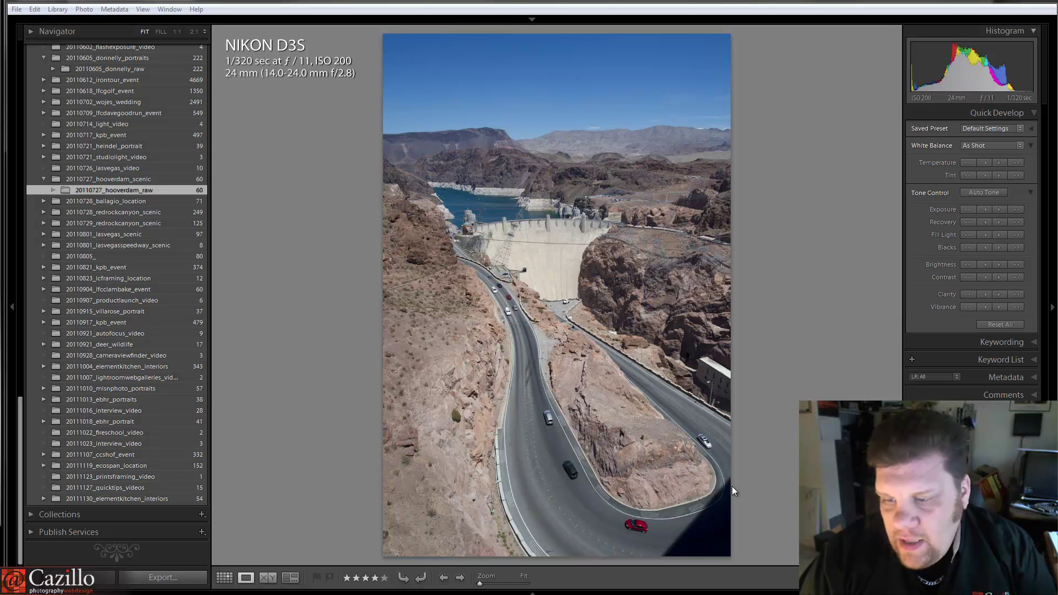
{"action": "left_click", "coordinate": [715, 518]}
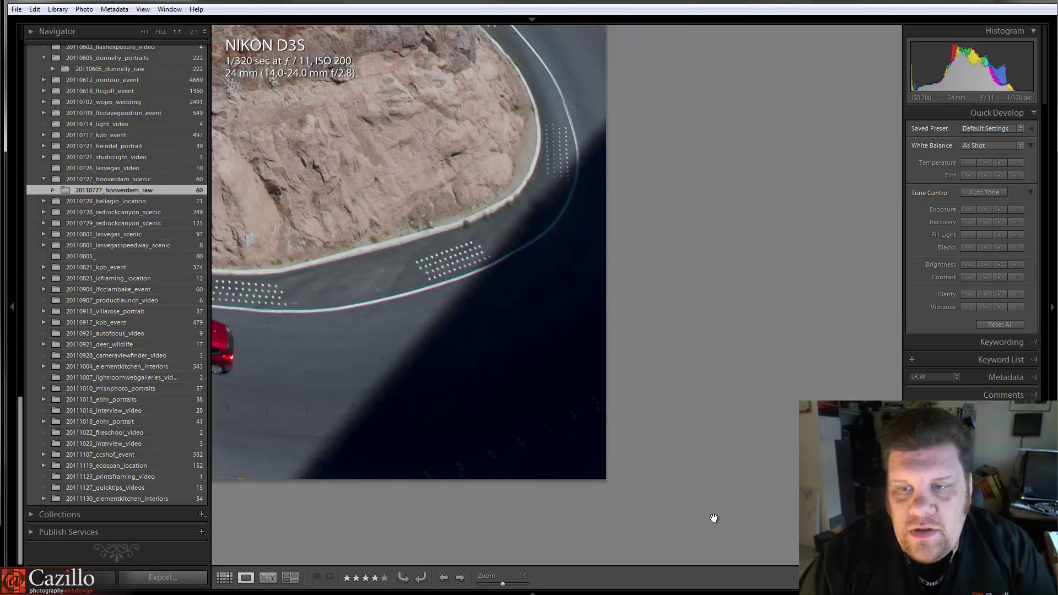
{"action": "left_click", "coordinate": [445, 378]}
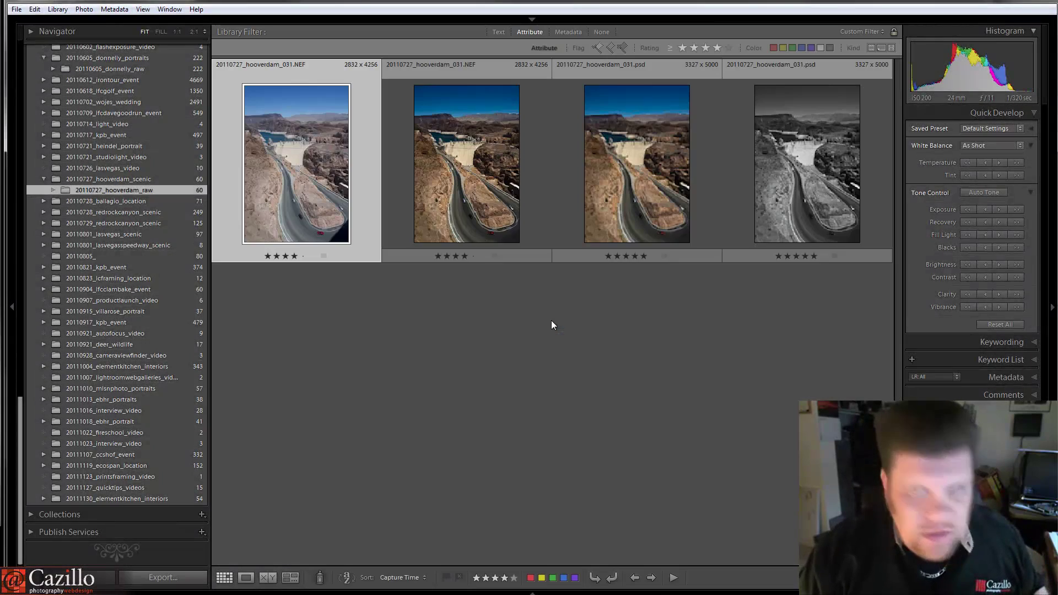
{"action": "left_click", "coordinate": [466, 187]}
{"action": "double_click", "coordinate": [465, 187]}
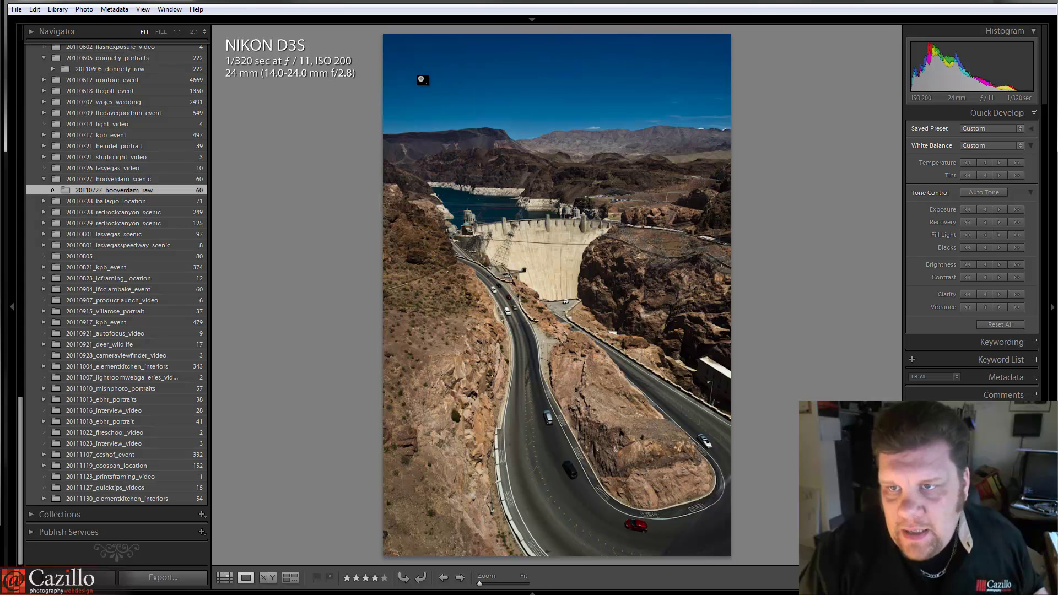
{"action": "left_click", "coordinate": [435, 105]}
{"action": "left_click_drag", "start_coordinate": [631, 370], "coordinate": [489, 315]}
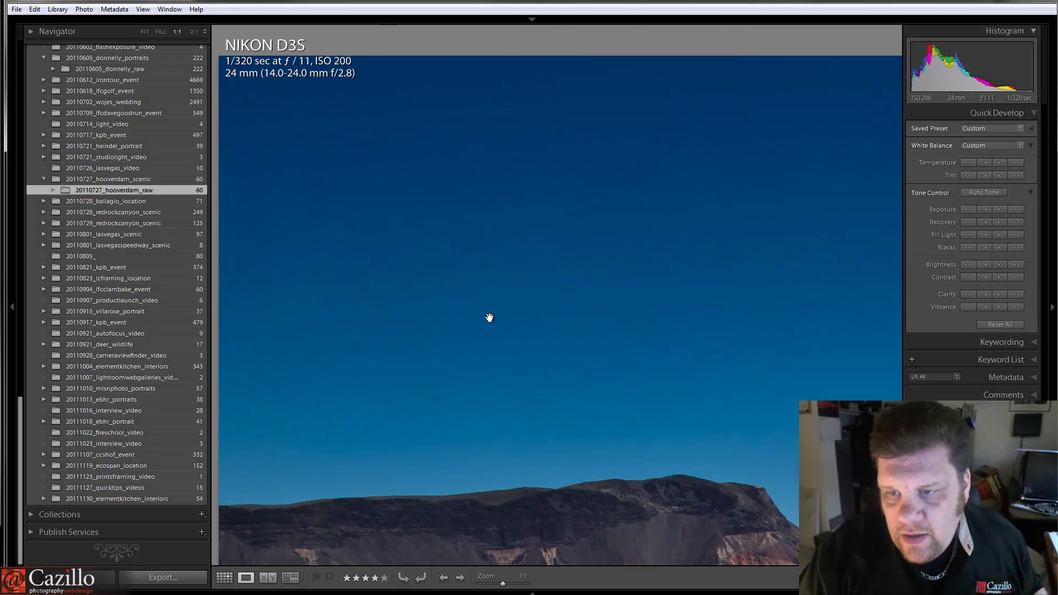
{"action": "left_click_drag", "start_coordinate": [597, 323], "coordinate": [472, 333]}
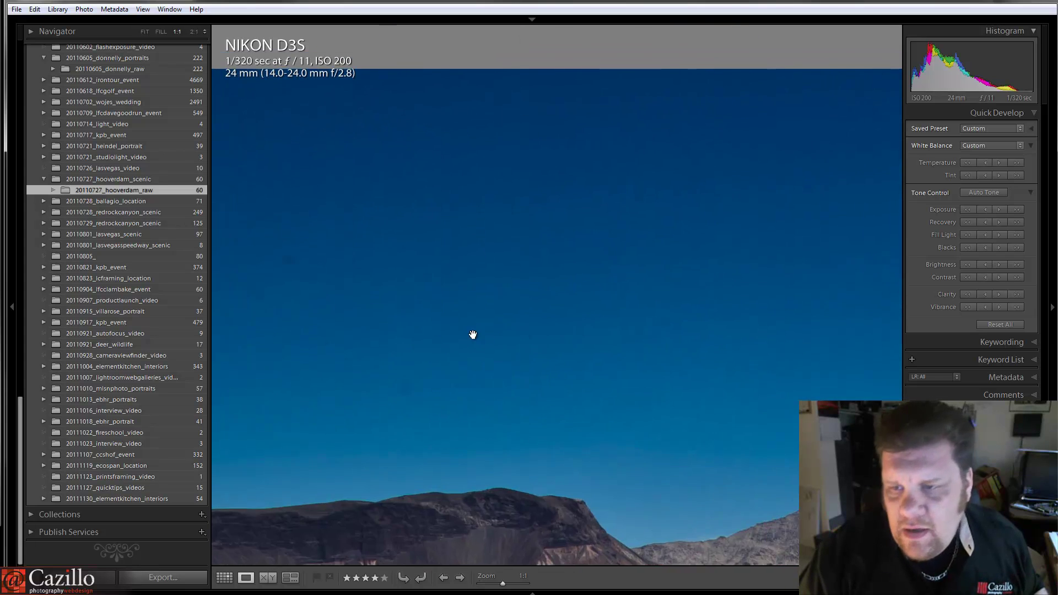
{"action": "left_click_drag", "start_coordinate": [645, 309], "coordinate": [473, 316]}
{"action": "left_click_drag", "start_coordinate": [654, 331], "coordinate": [476, 337]}
{"action": "left_click_drag", "start_coordinate": [703, 324], "coordinate": [584, 268]}
{"action": "left_click_drag", "start_coordinate": [346, 290], "coordinate": [506, 283]}
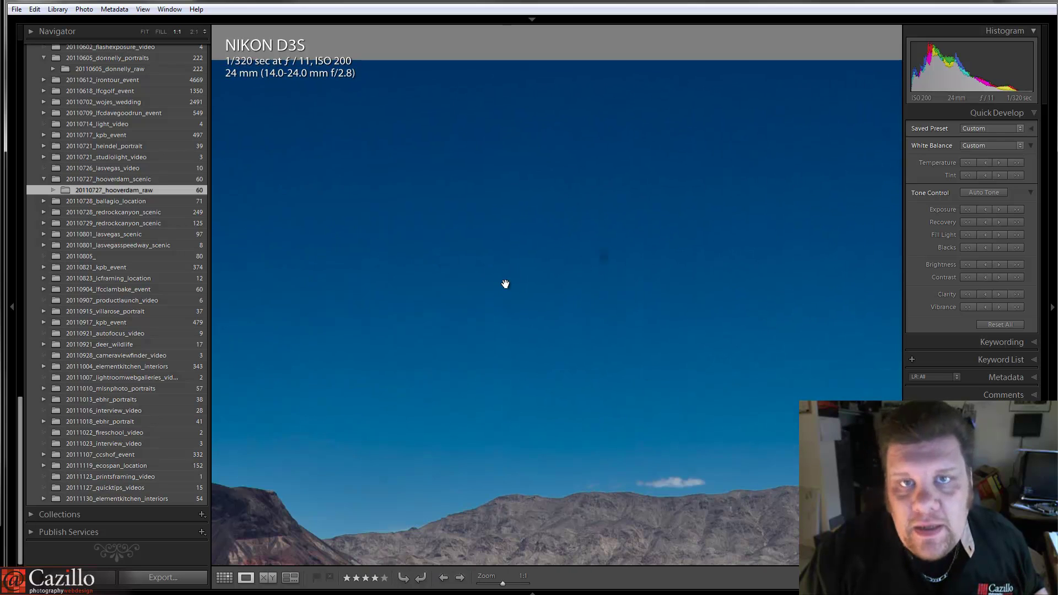
{"action": "mouse_move", "coordinate": [441, 329]}
{"action": "left_mouse_down"}
{"action": "mouse_move", "coordinate": [529, 305]}
{"action": "mouse_move", "coordinate": [501, 210]}
{"action": "left_mouse_up"}
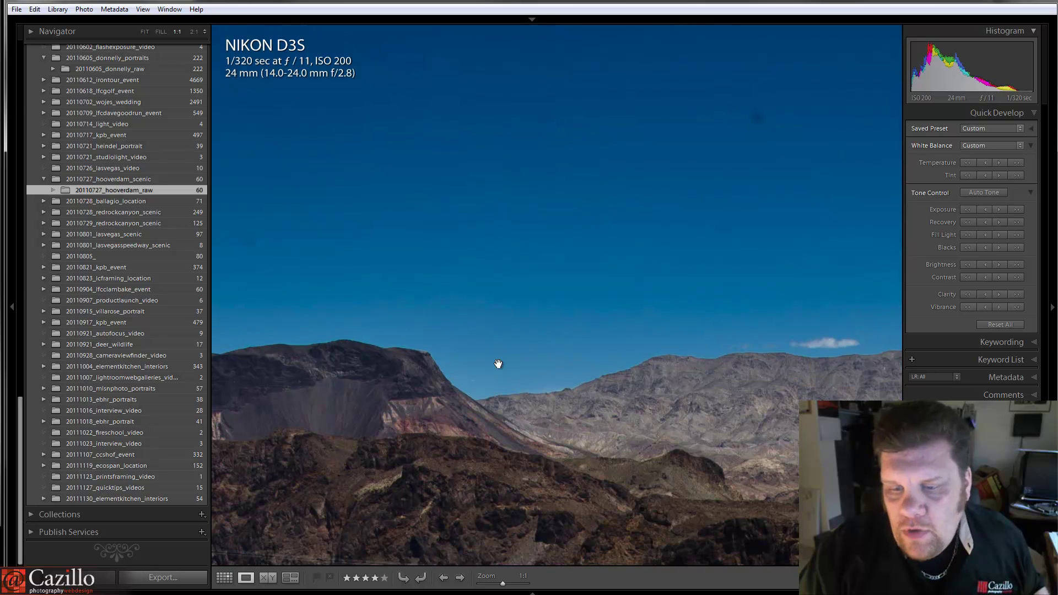
{"action": "left_click_drag", "start_coordinate": [499, 364], "coordinate": [496, 318]}
{"action": "left_click", "coordinate": [532, 378]}
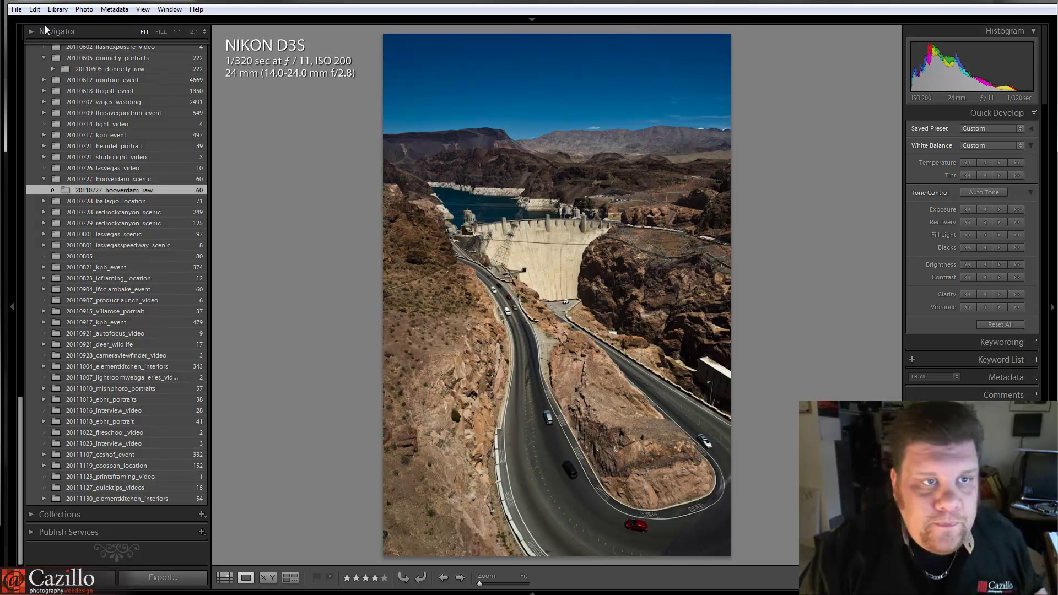
Step: Open File > Export and, after trying the 4kpx presets, settle on the 5kpx 16bit psd preset
{"action": "left_click", "coordinate": [20, 9]}
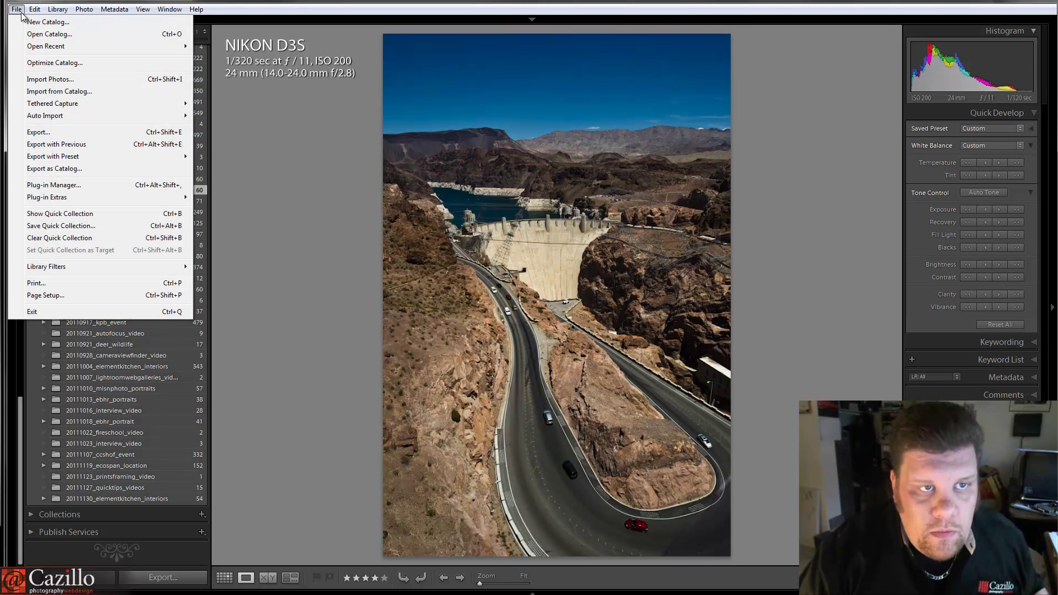
{"action": "left_click", "coordinate": [57, 131]}
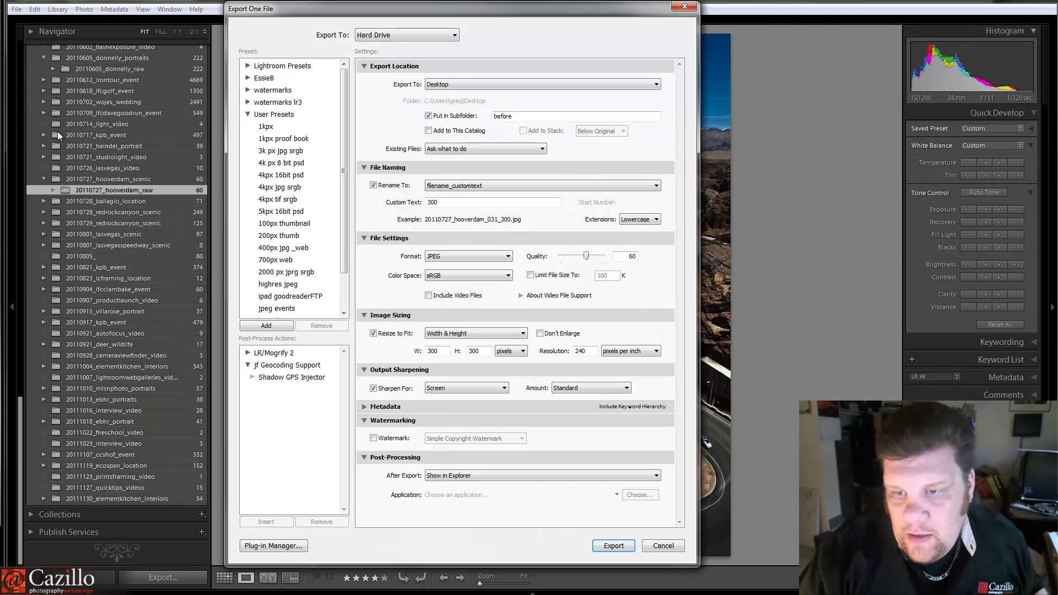
{"action": "left_click", "coordinate": [291, 212]}
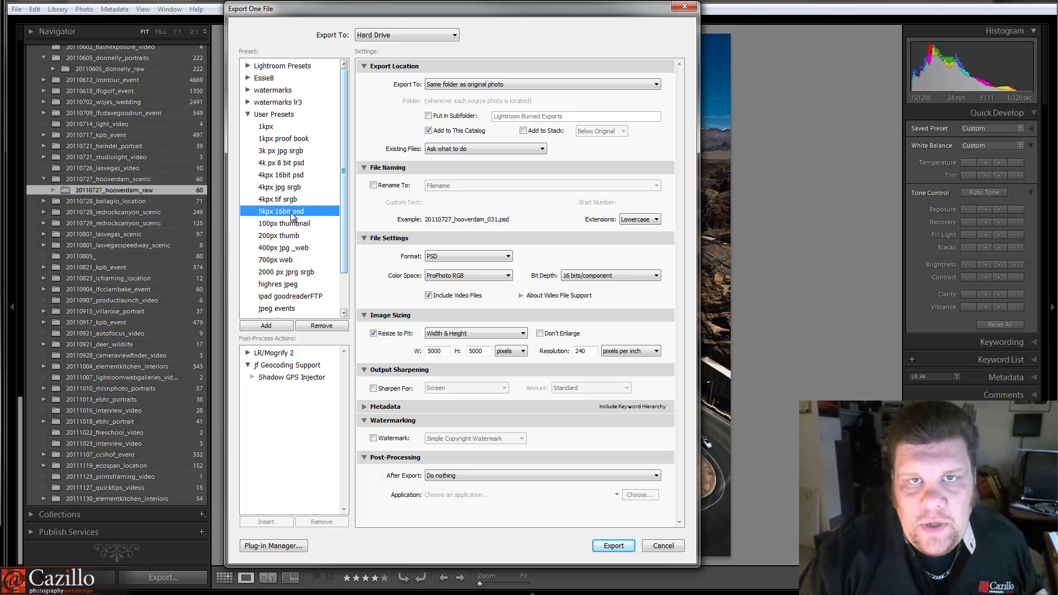
{"action": "left_click", "coordinate": [286, 176]}
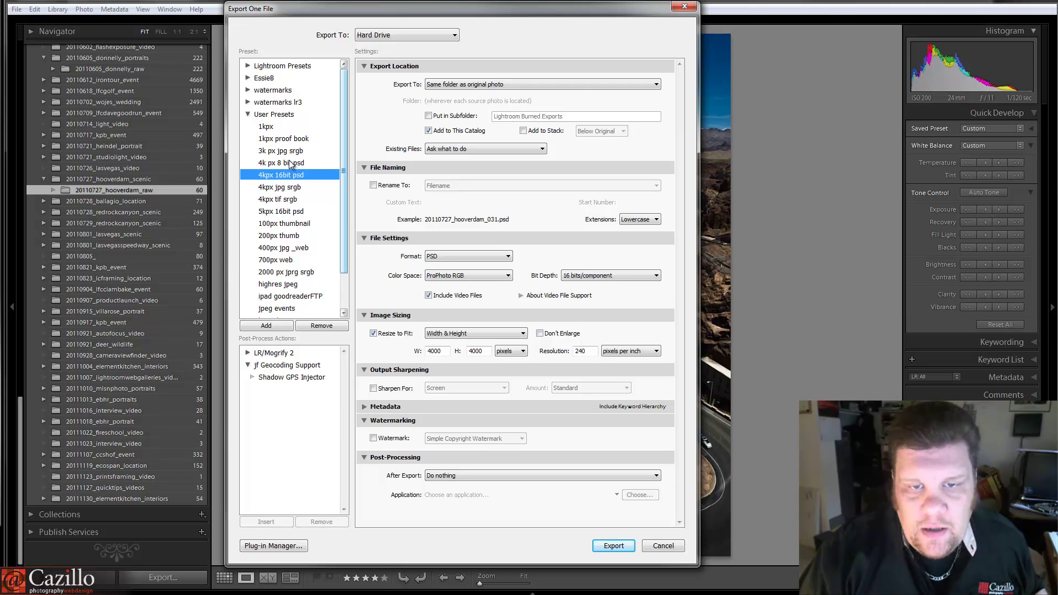
{"action": "left_click", "coordinate": [263, 164]}
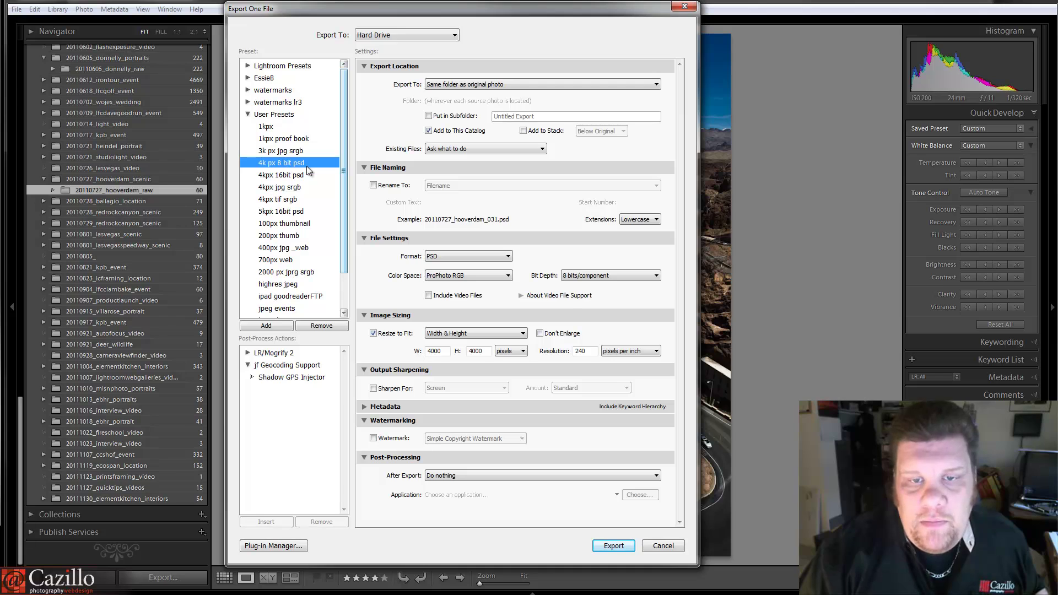
{"action": "left_click", "coordinate": [283, 177]}
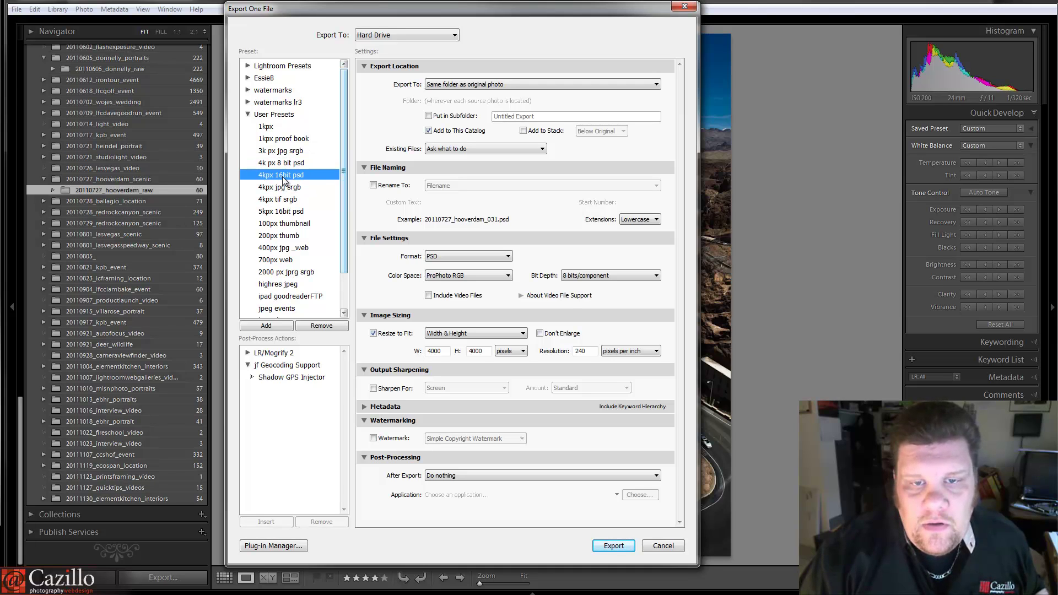
{"action": "left_click", "coordinate": [288, 213]}
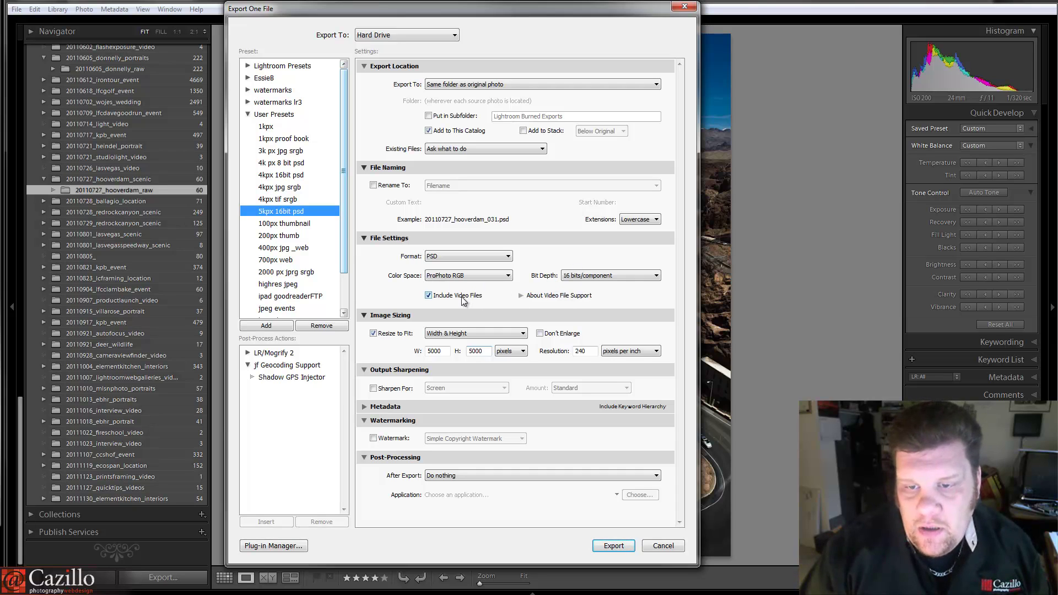
Step: Exclude video files and set After Export to open the file in Adobe Photoshop CS3
{"action": "left_click", "coordinate": [463, 298]}
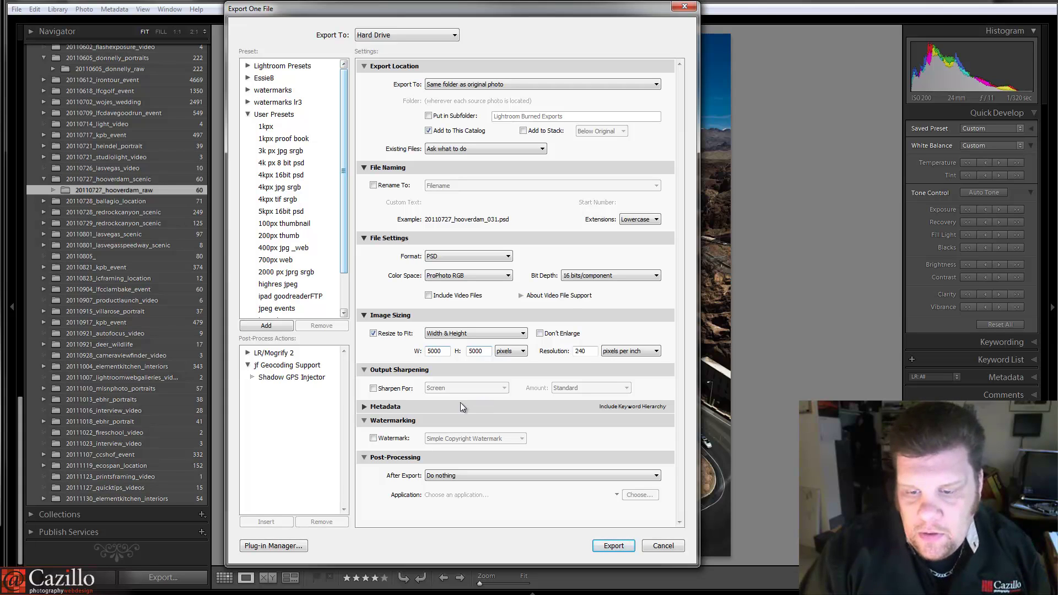
{"action": "left_click", "coordinate": [453, 475]}
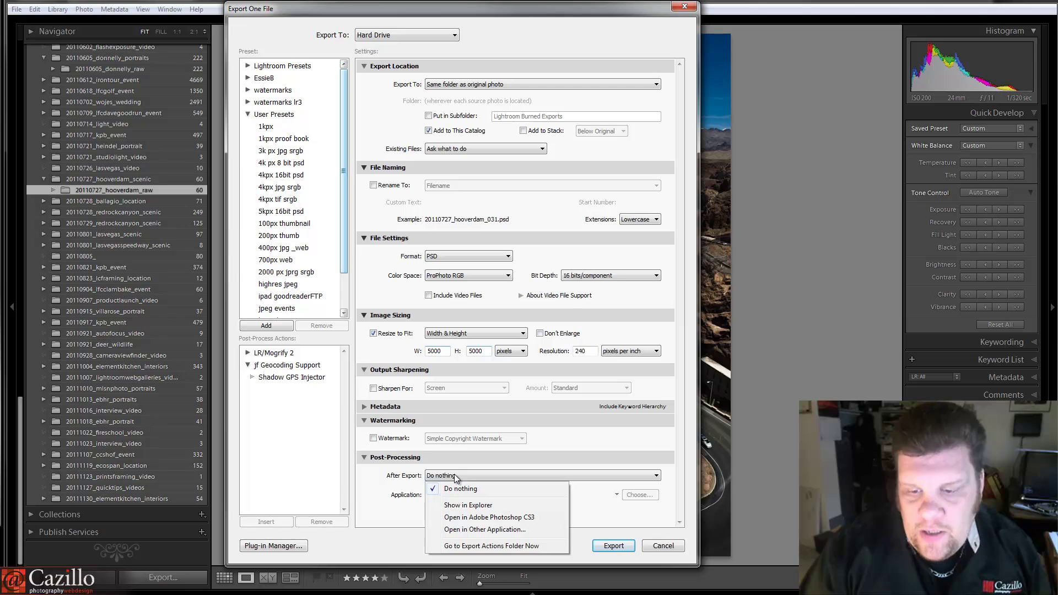
{"action": "left_click", "coordinate": [472, 518]}
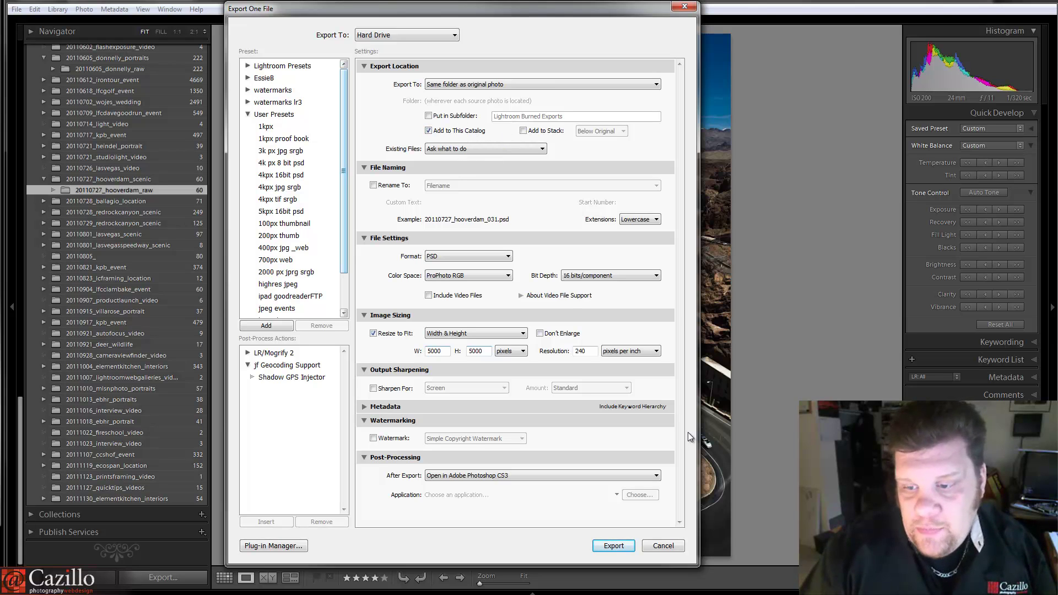
Step: Cancel the export, undo the white balance back to As Shot, and inspect the road curve at 1:1
{"action": "left_click", "coordinate": [664, 546]}
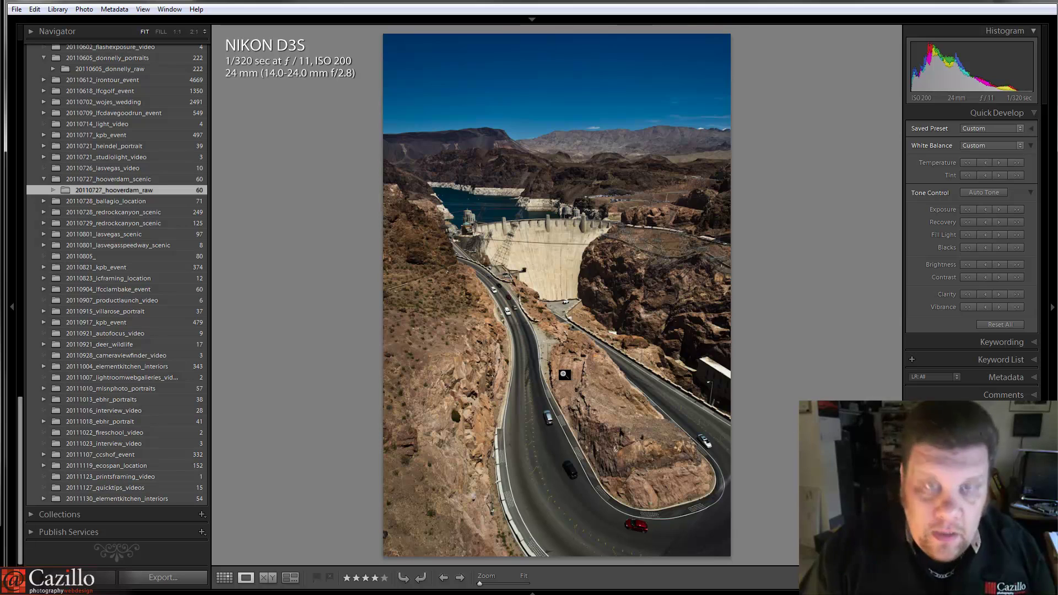
{"action": "key", "text": "ctrl+z"}
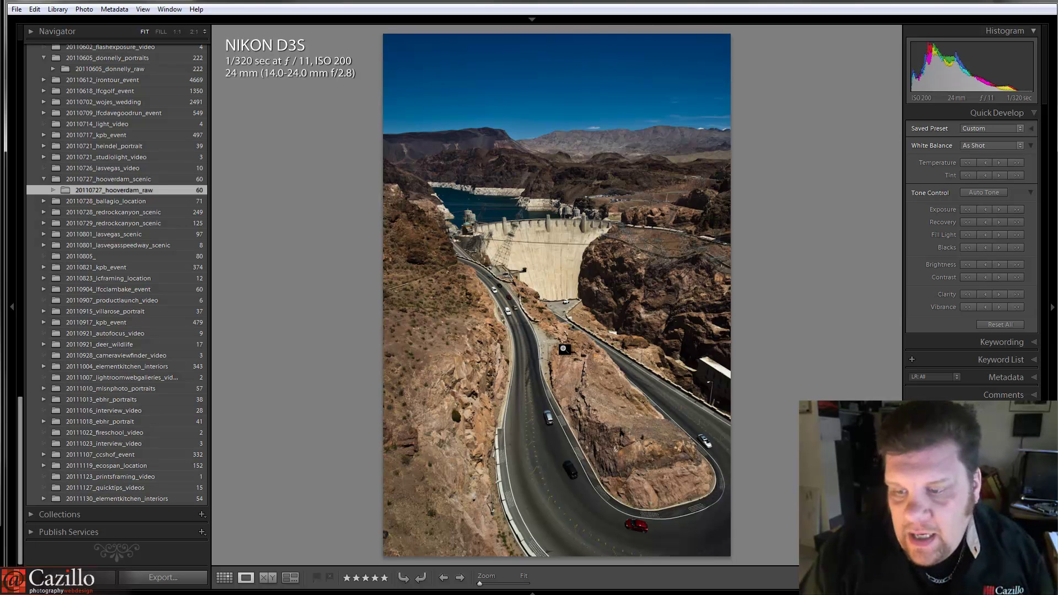
{"action": "left_click", "coordinate": [663, 501]}
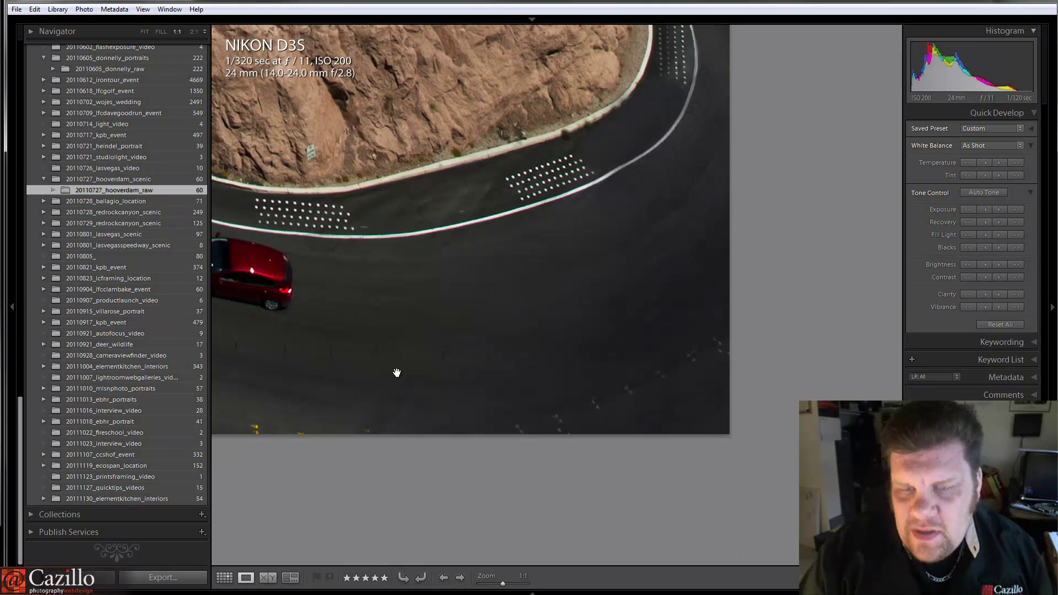
{"action": "left_click", "coordinate": [439, 316]}
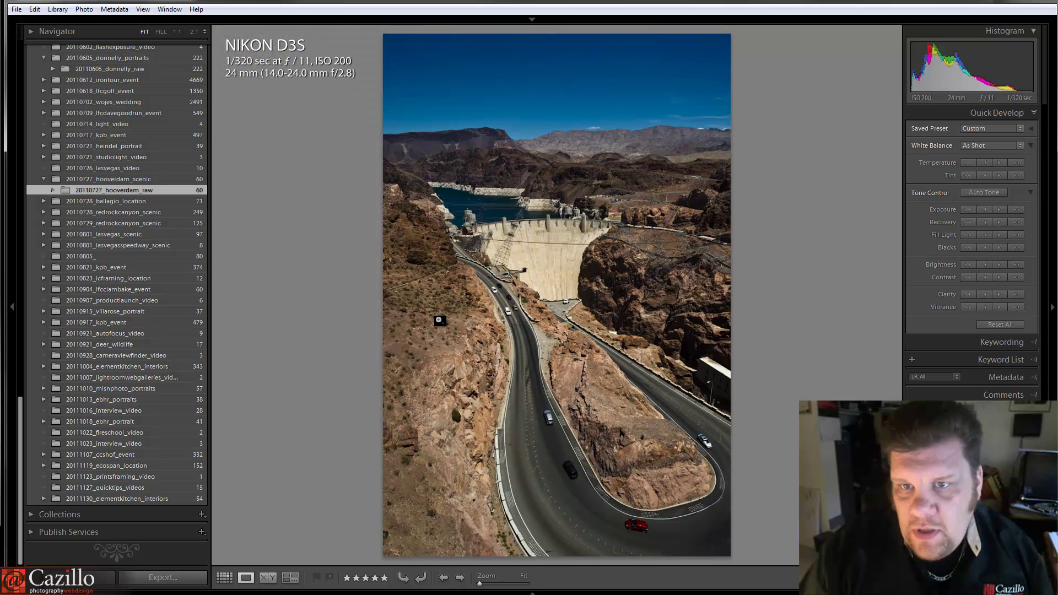
{"action": "key", "text": "g"}
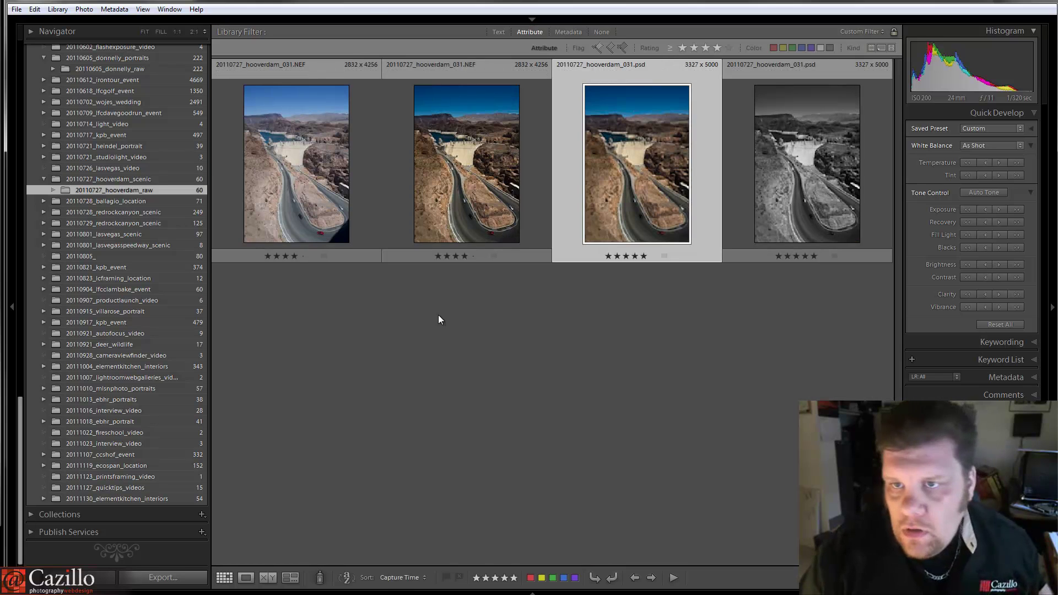
{"action": "left_click", "coordinate": [309, 106]}
{"action": "left_click", "coordinate": [435, 118]}
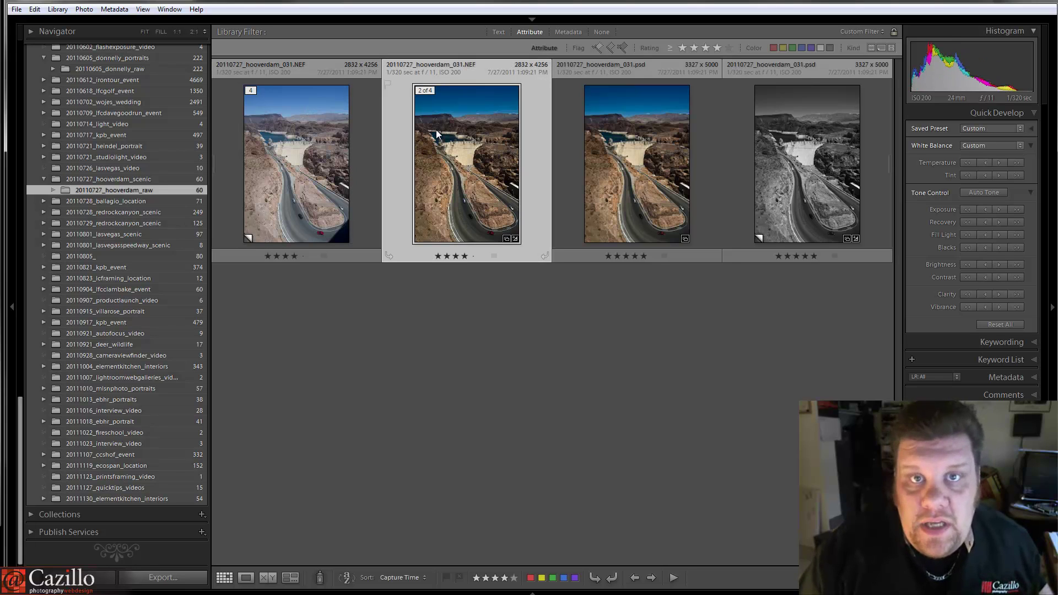
{"action": "left_click", "coordinate": [341, 154]}
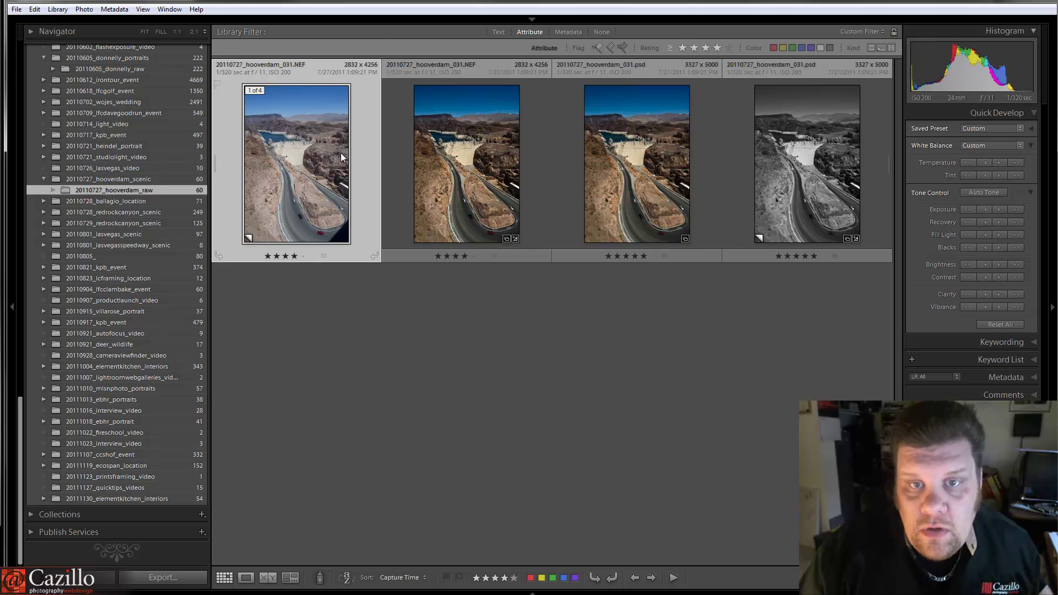
{"action": "left_click", "coordinate": [475, 144]}
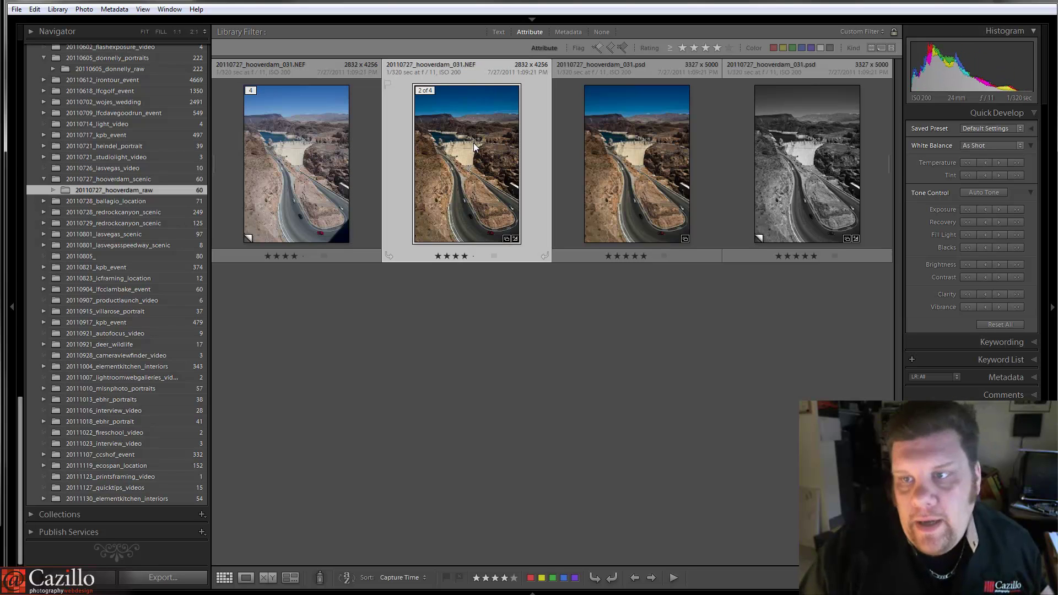
{"action": "left_click", "coordinate": [603, 125]}
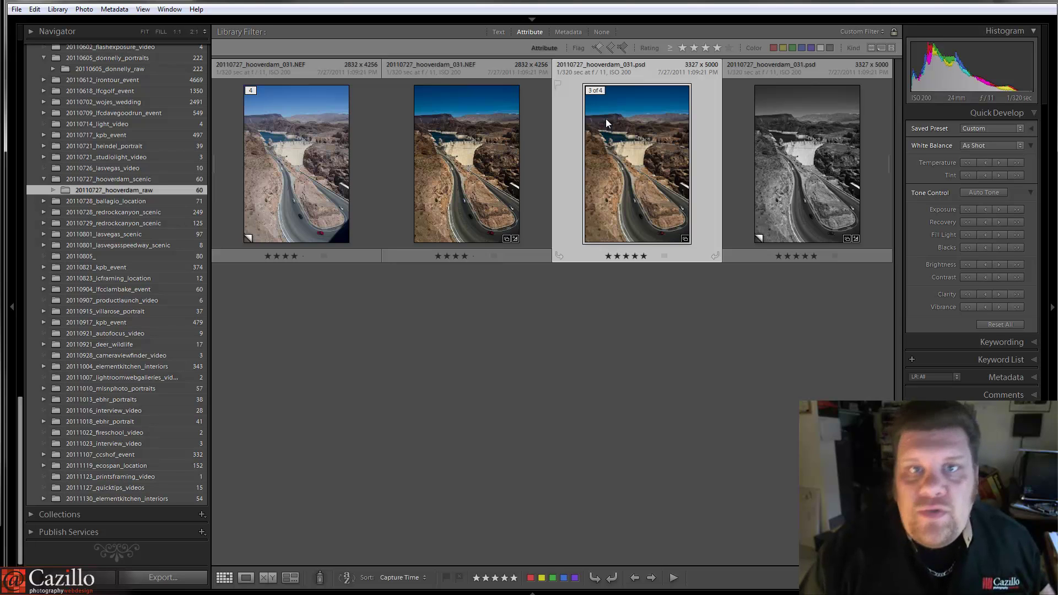
{"action": "left_click", "coordinate": [827, 127]}
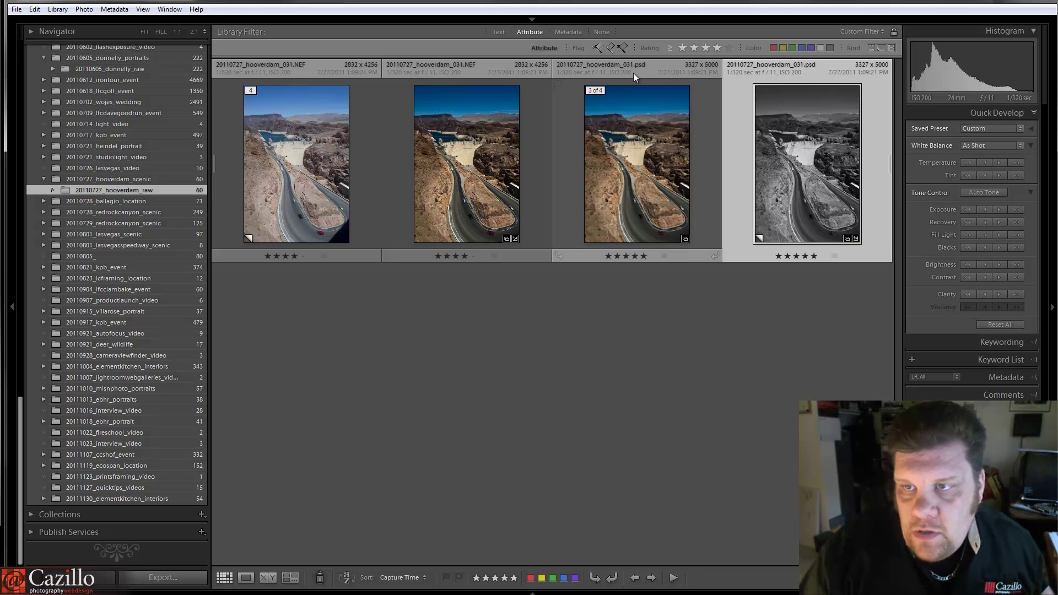
{"action": "left_click", "coordinate": [633, 101]}
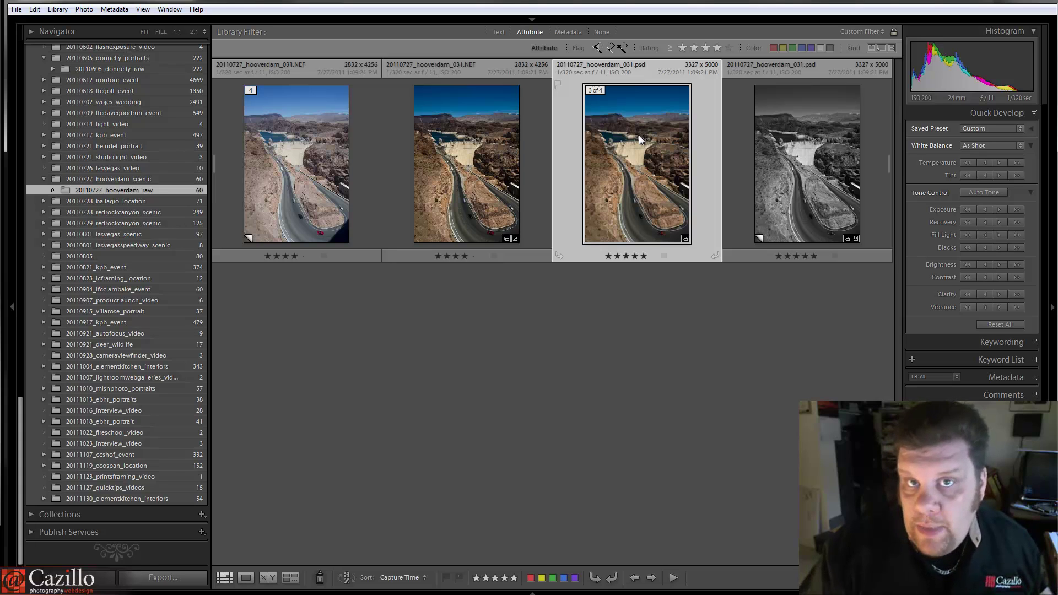
{"action": "left_click", "coordinate": [792, 165]}
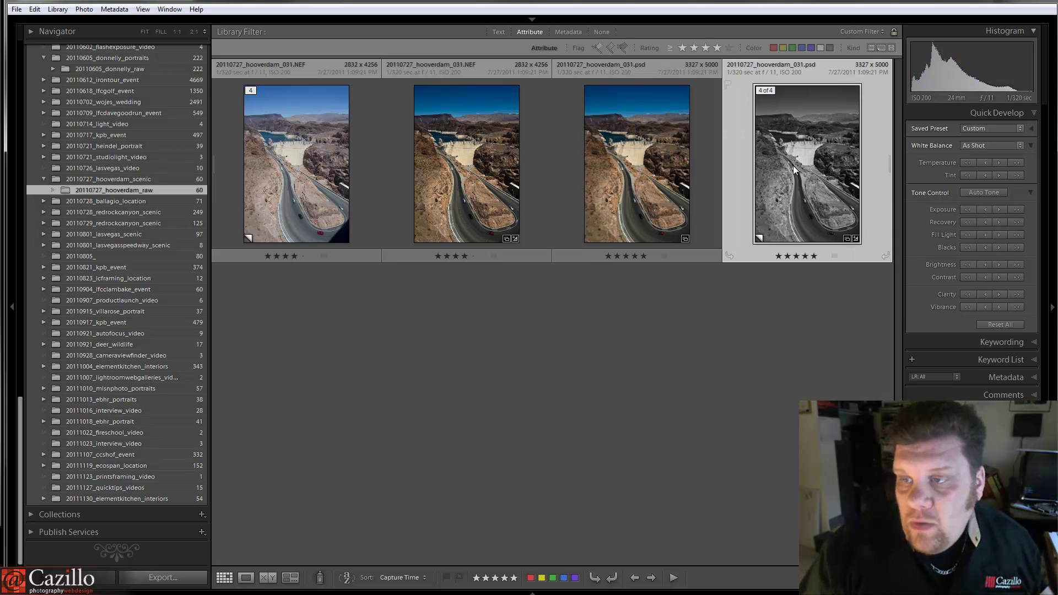
{"action": "left_click", "coordinate": [660, 170]}
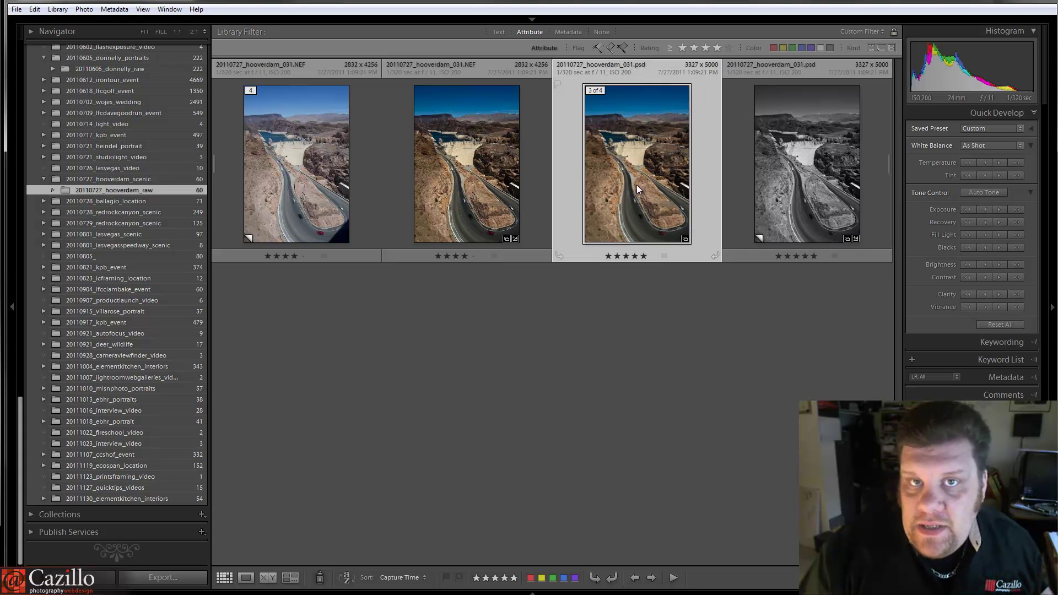
{"action": "left_click", "coordinate": [832, 177]}
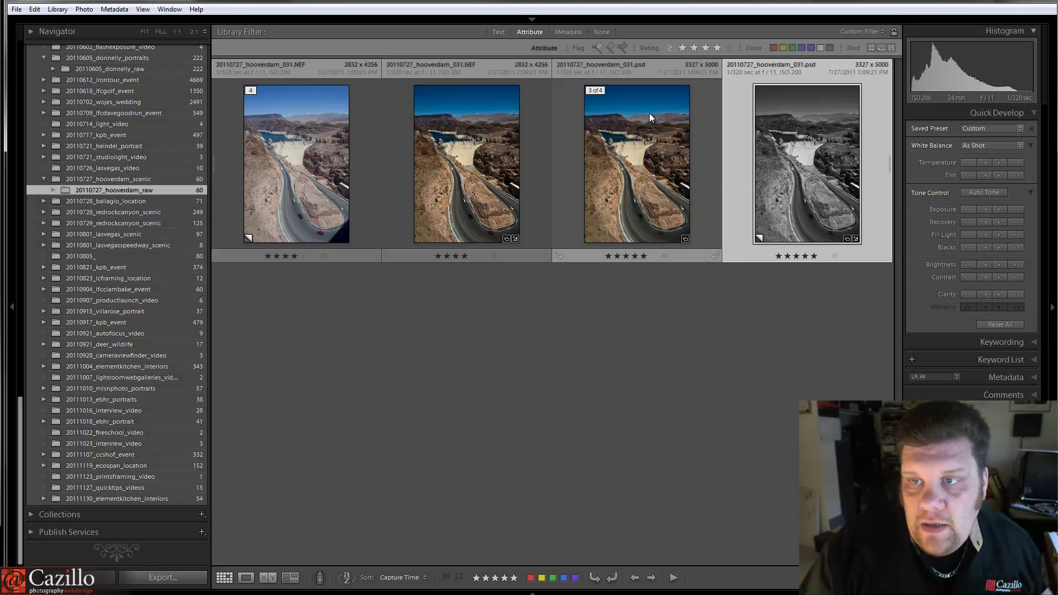
{"action": "double_click", "coordinate": [603, 154]}
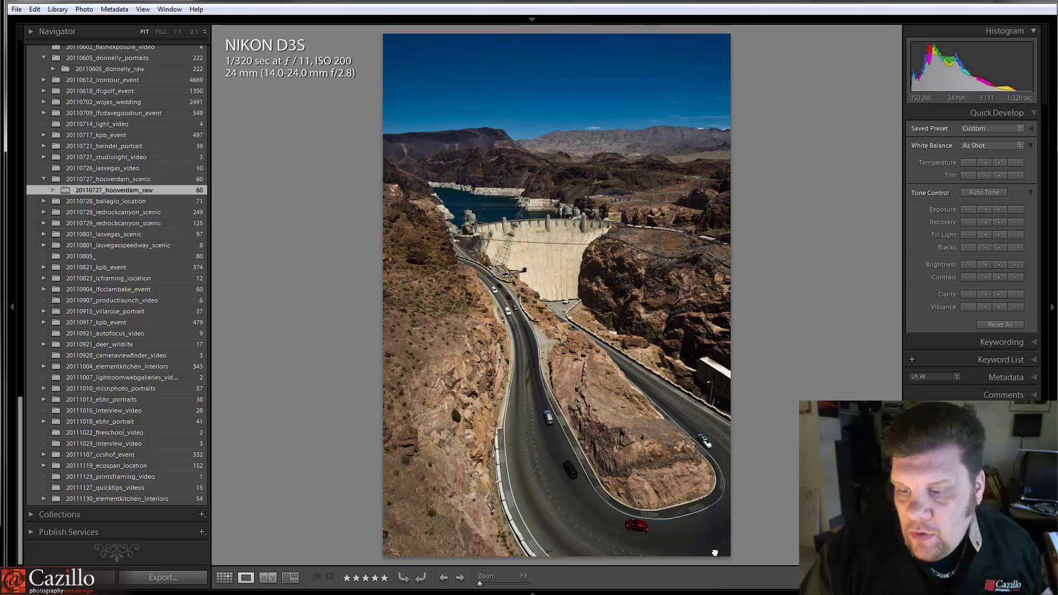
{"action": "left_click", "coordinate": [692, 503]}
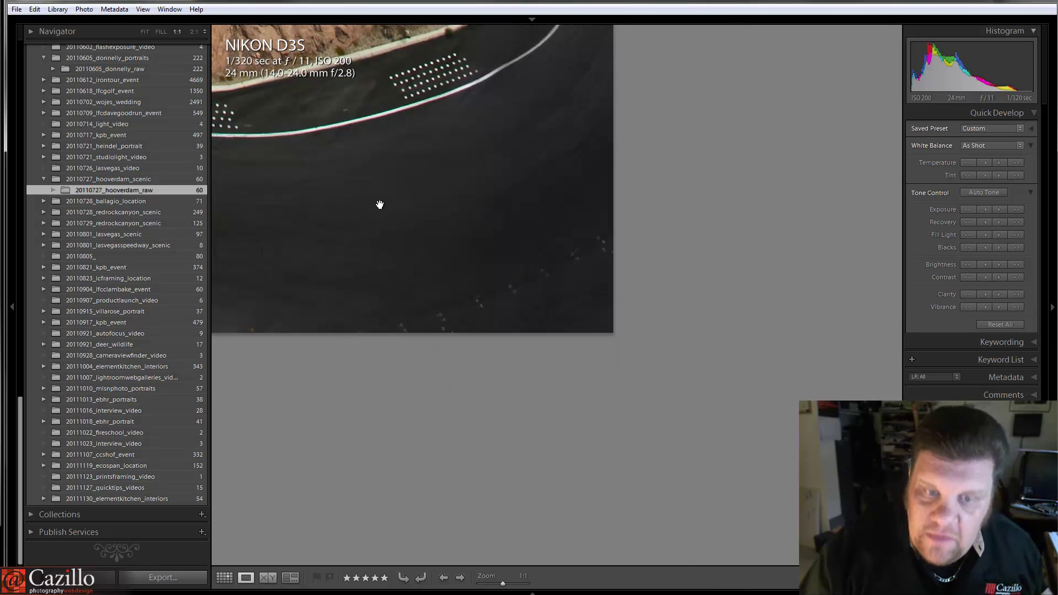
{"action": "left_click", "coordinate": [407, 230]}
{"action": "key", "text": "g"}
{"action": "double_click", "coordinate": [811, 117]}
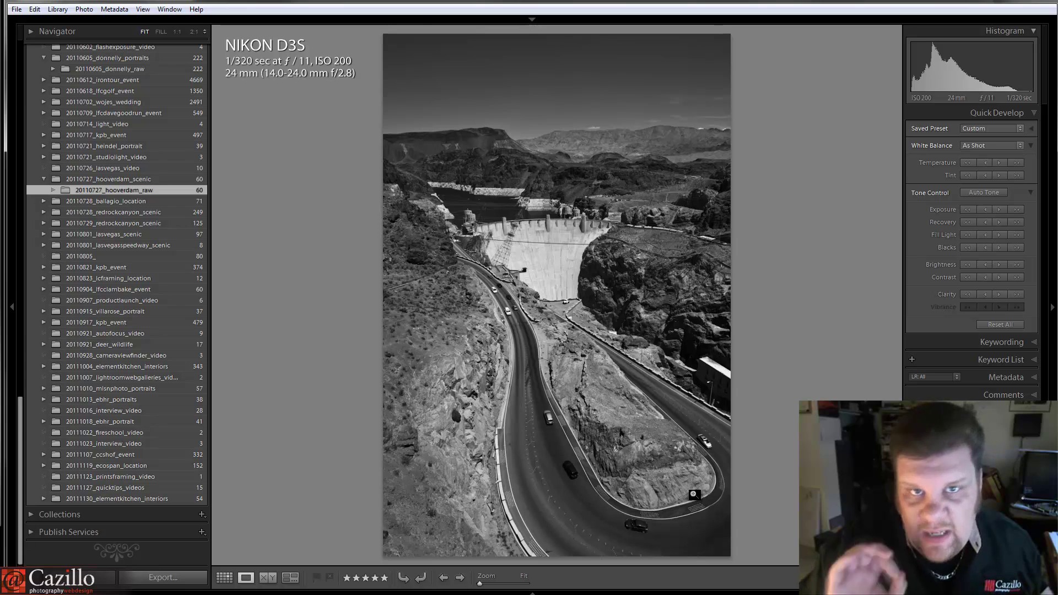
{"action": "key", "text": "g"}
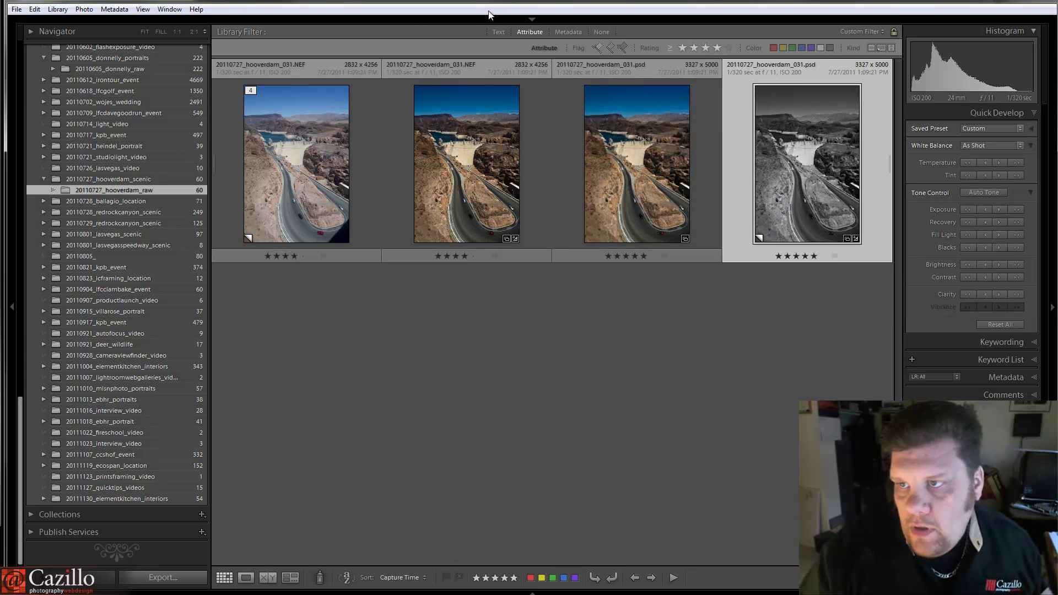
{"action": "left_click", "coordinate": [16, 9]}
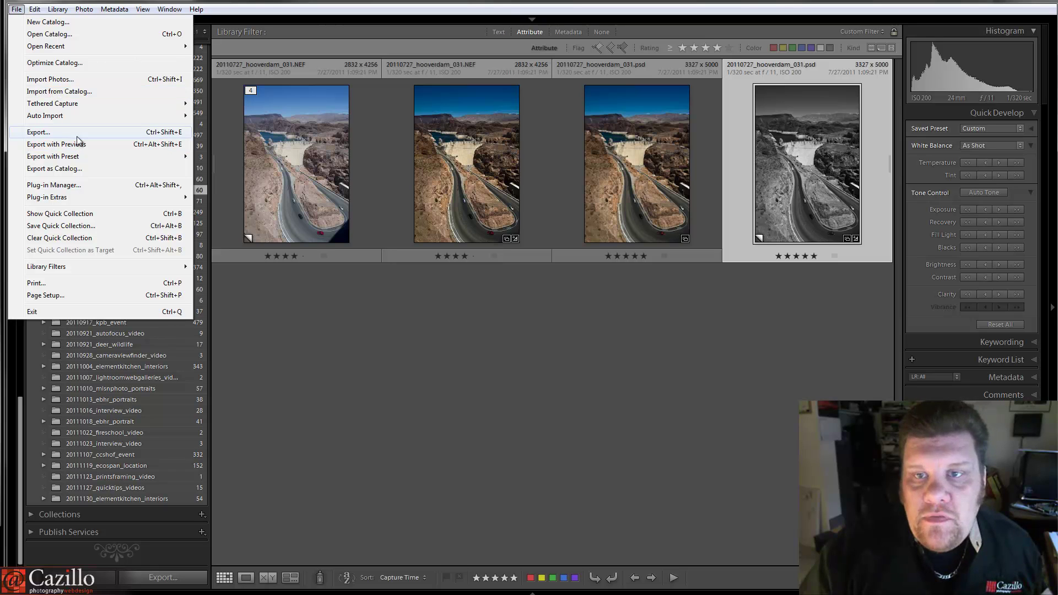
{"action": "left_click", "coordinate": [307, 124]}
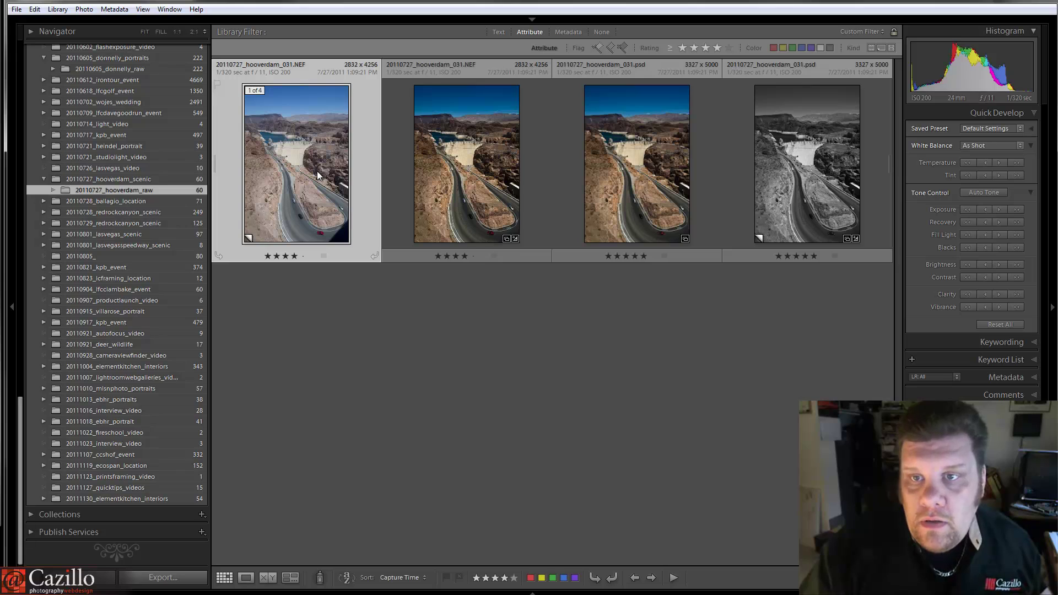
{"action": "left_click", "coordinate": [471, 157]}
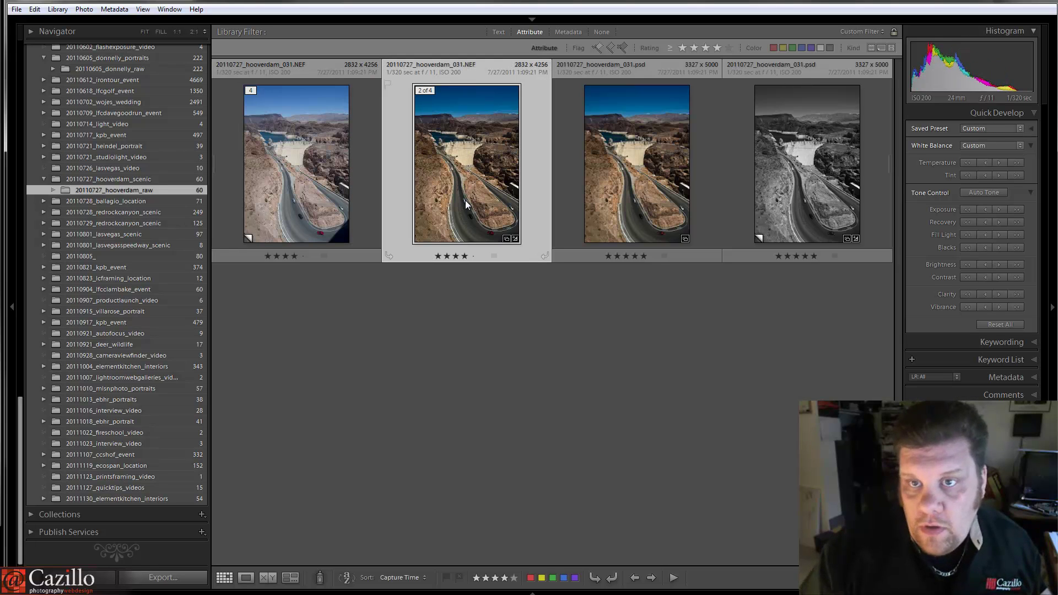
{"action": "left_click", "coordinate": [637, 171]}
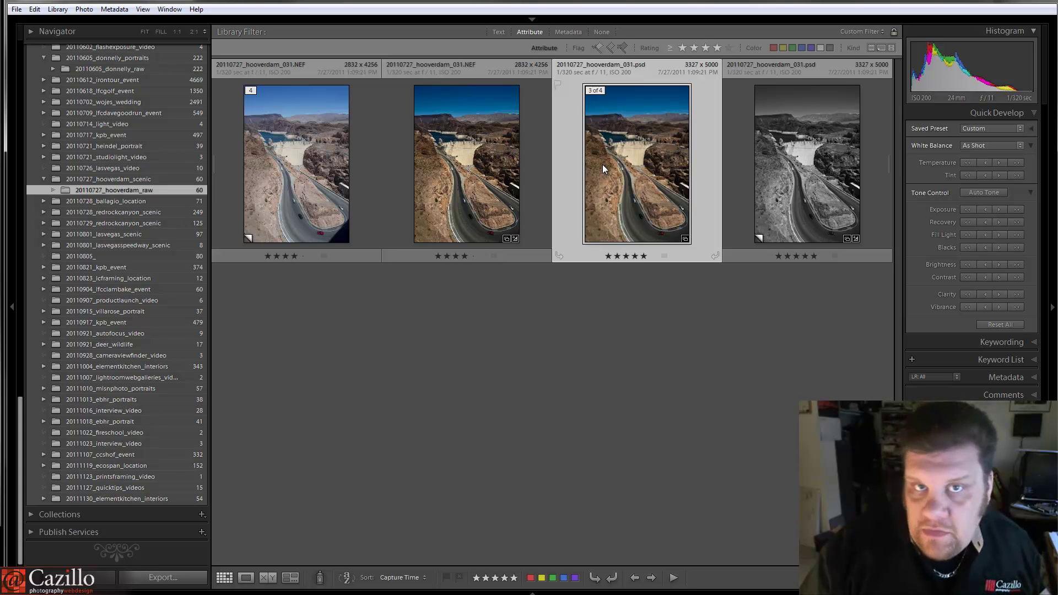
{"action": "left_click", "coordinate": [816, 148]}
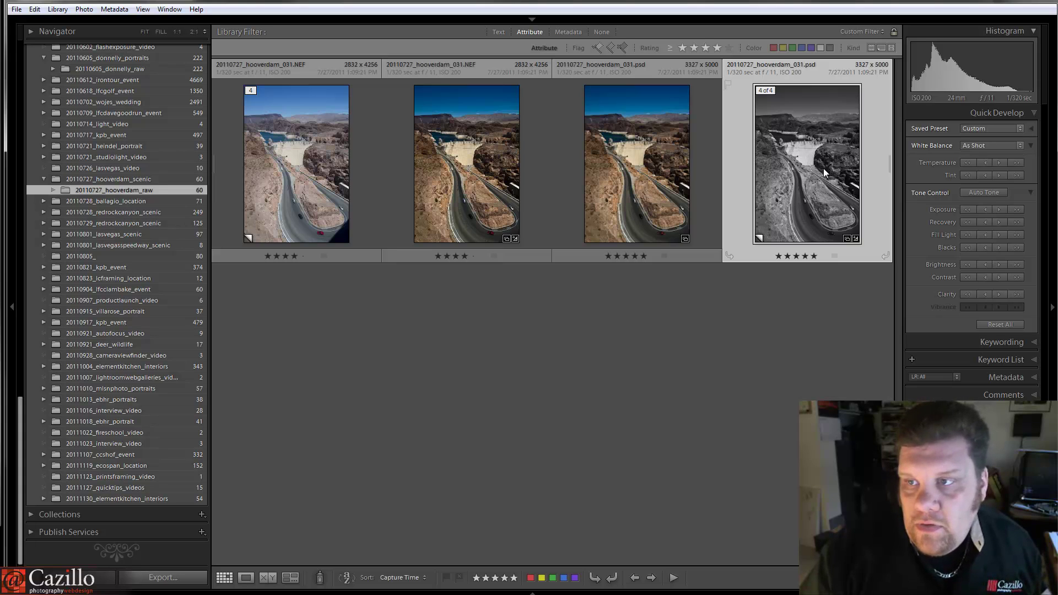
{"action": "left_click", "coordinate": [631, 158]}
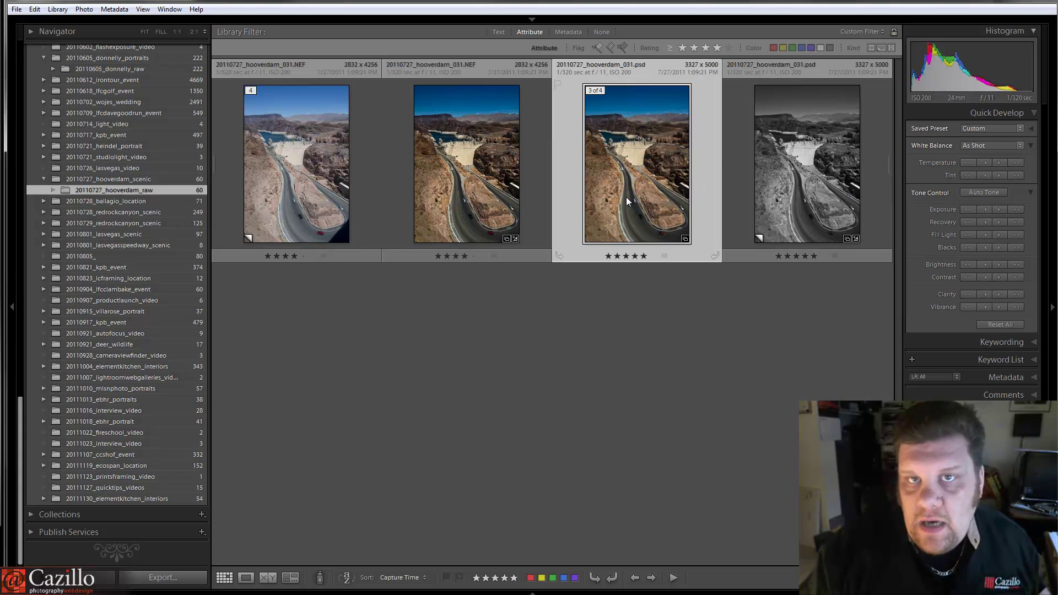
Step: Reveal the PSD in Explorer, compare the 031 NEF and PSD file details, then open hooverdam_scenic
{"action": "right_click", "coordinate": [604, 121]}
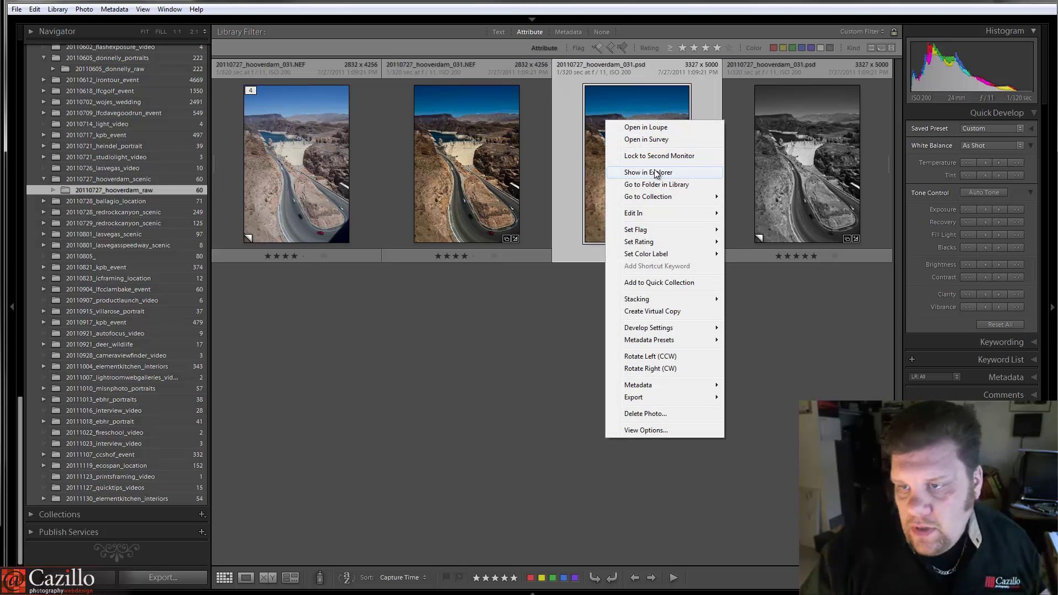
{"action": "left_click", "coordinate": [613, 171]}
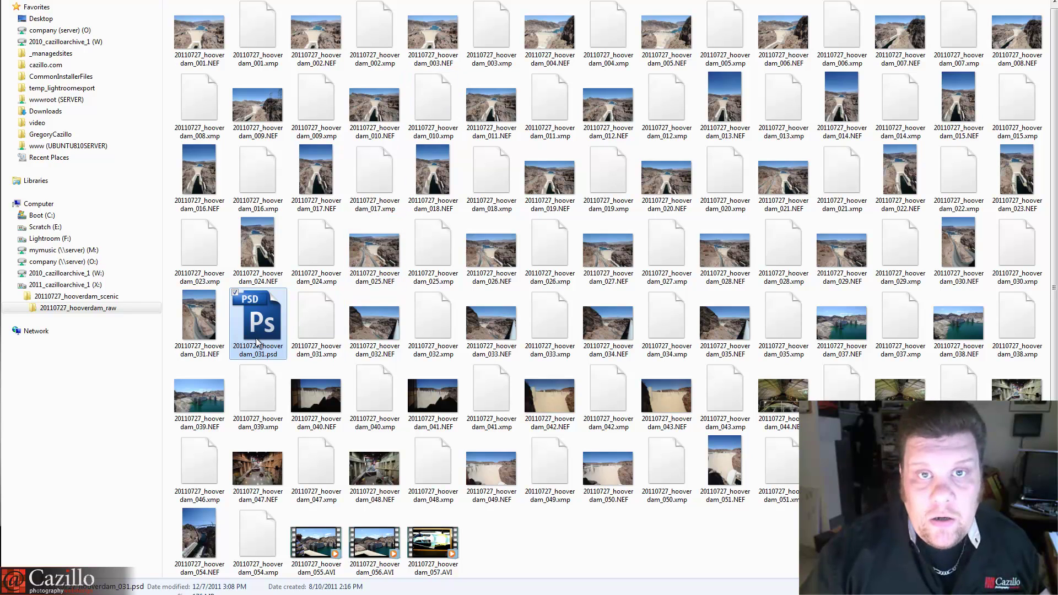
{"action": "left_click", "coordinate": [211, 323]}
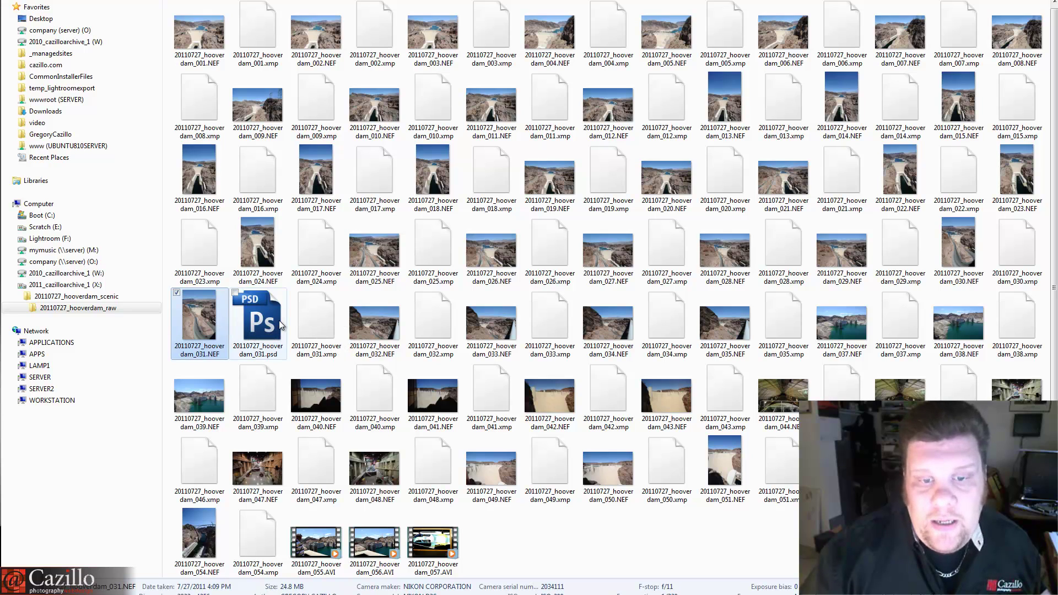
{"action": "left_click", "coordinate": [231, 321]}
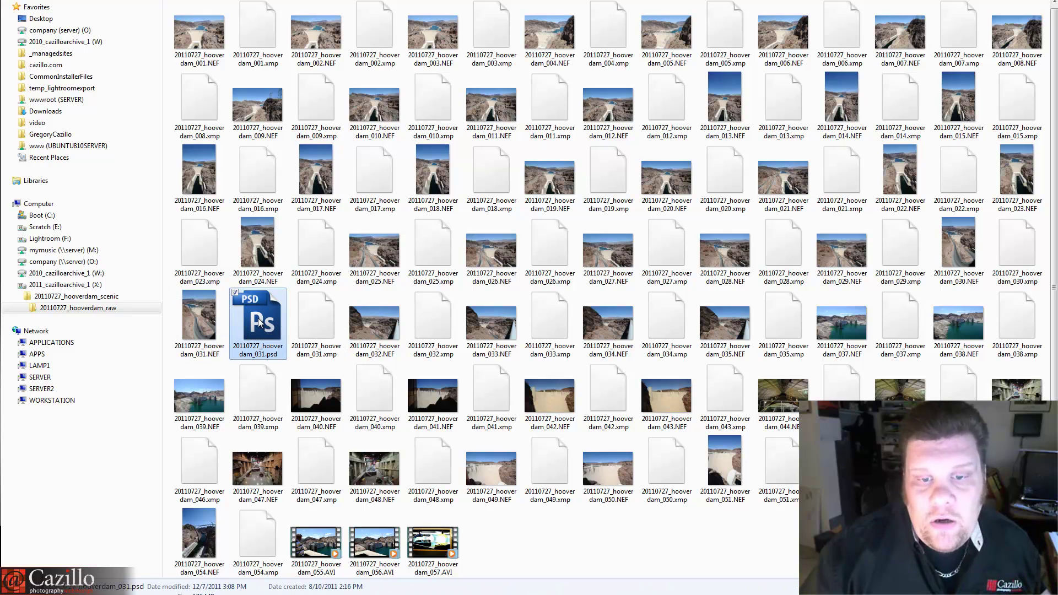
{"action": "left_click", "coordinate": [217, 321]}
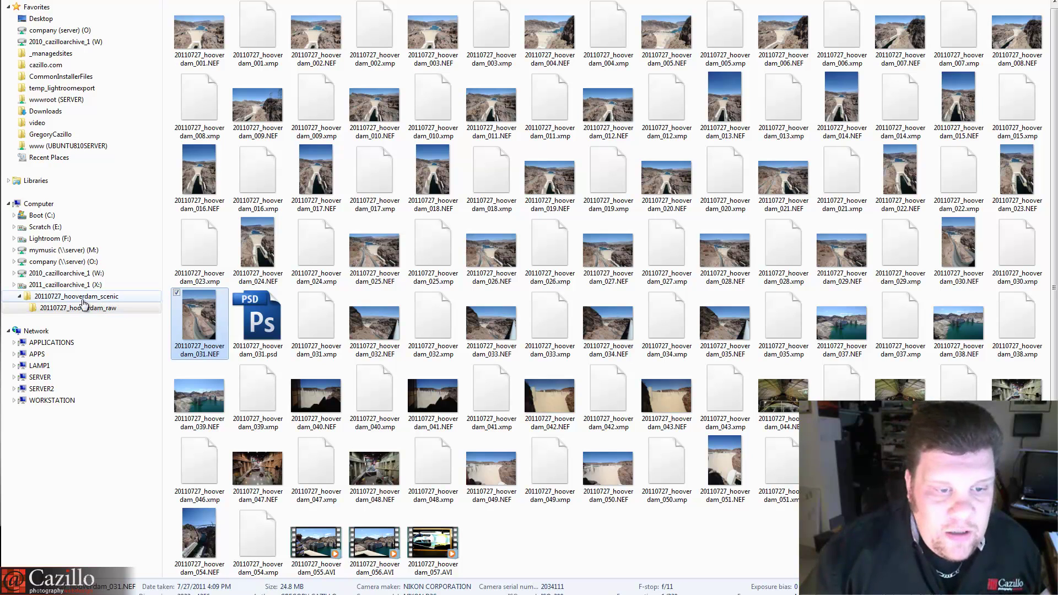
{"action": "left_click", "coordinate": [105, 299]}
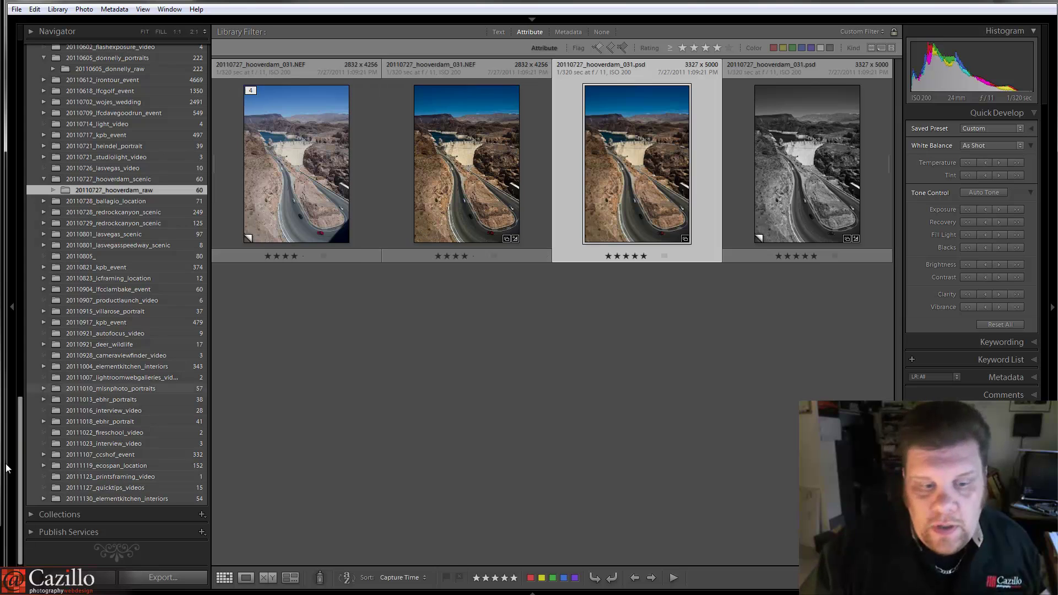
Step: Open the export dialog and apply the 1kpx_@cazillologo preset from the watermarks lr3 folder
{"action": "scroll", "coordinate": [79, 217], "scroll_direction": "up", "scroll_amount": 5}
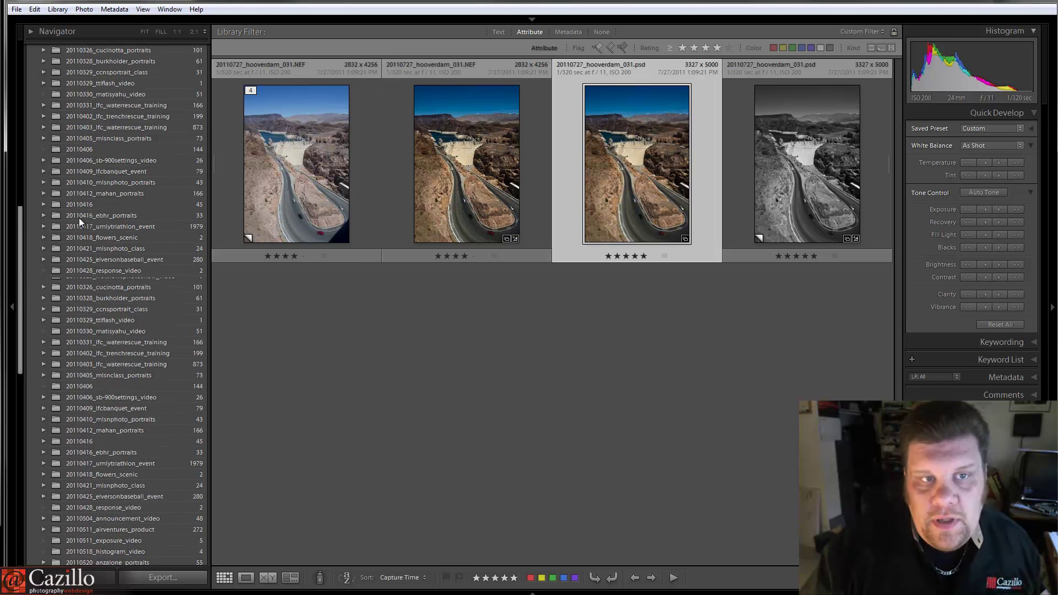
{"action": "scroll", "coordinate": [78, 218], "scroll_direction": "up", "scroll_amount": 5}
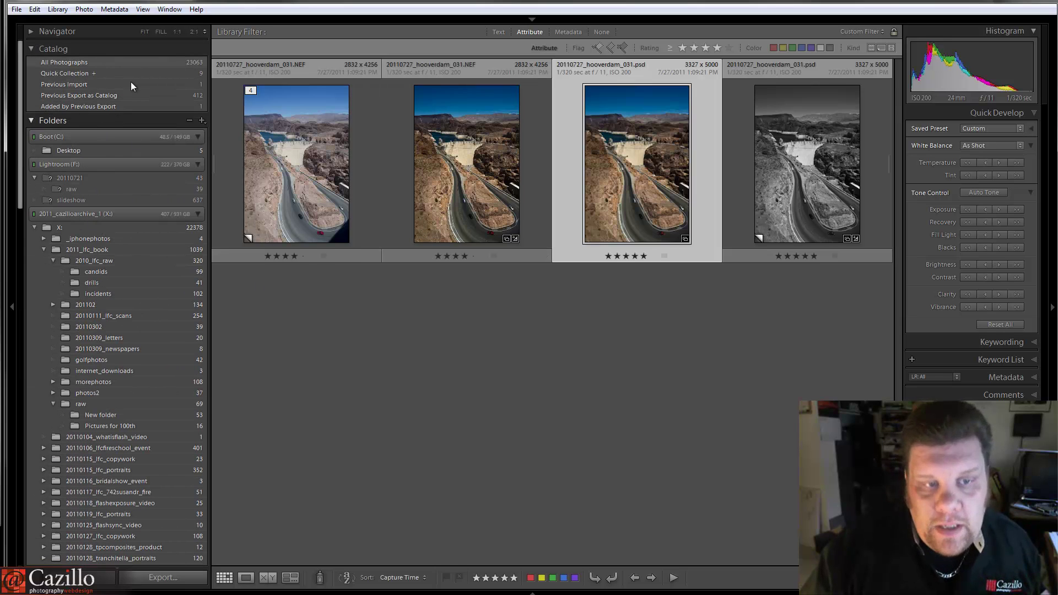
{"action": "scroll", "coordinate": [140, 233], "scroll_direction": "down", "scroll_amount": 10}
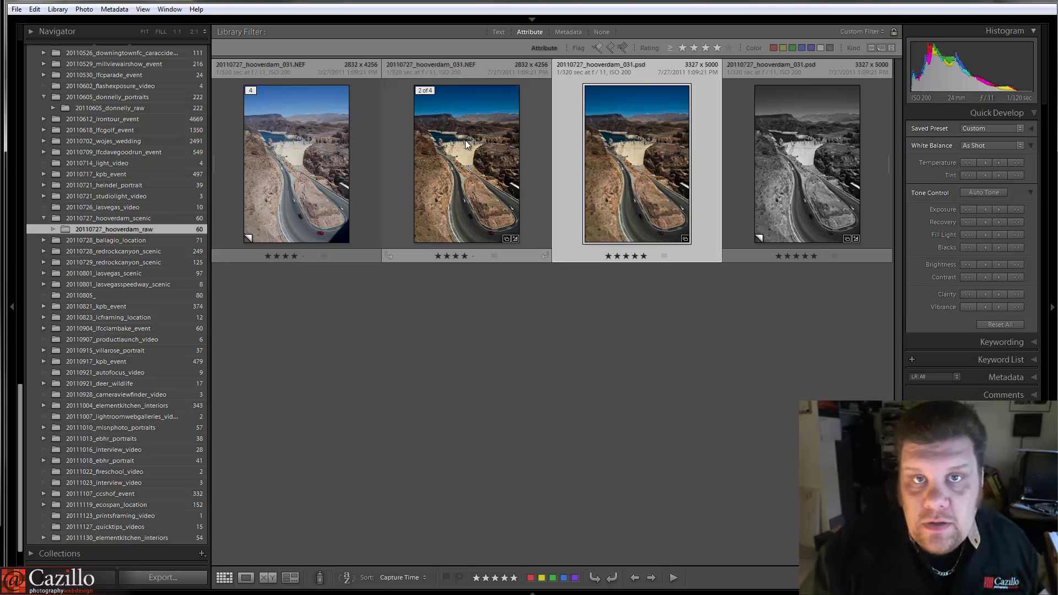
{"action": "left_click", "coordinate": [16, 9]}
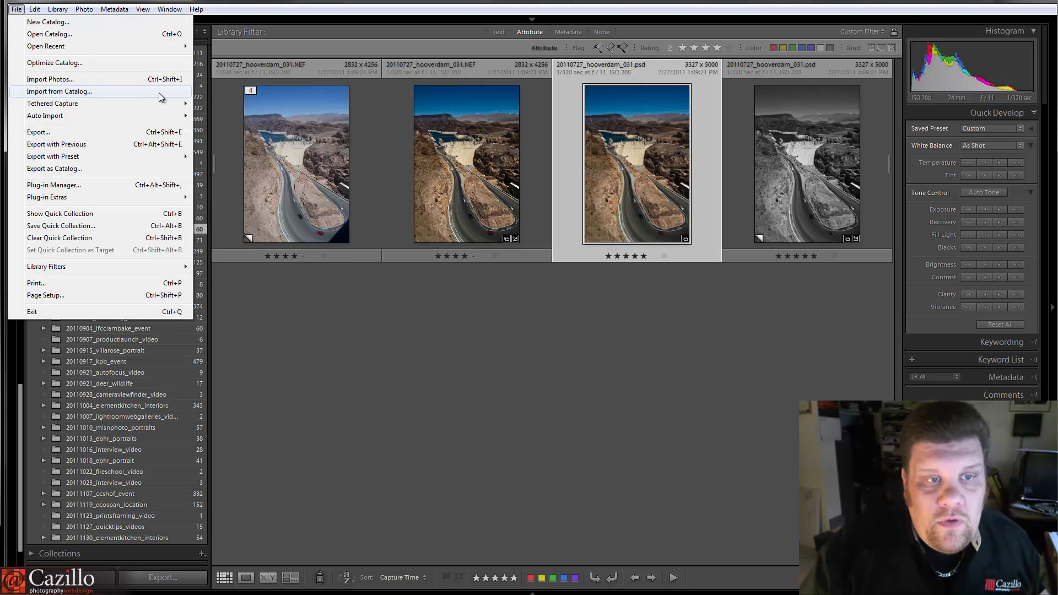
{"action": "left_click", "coordinate": [165, 133]}
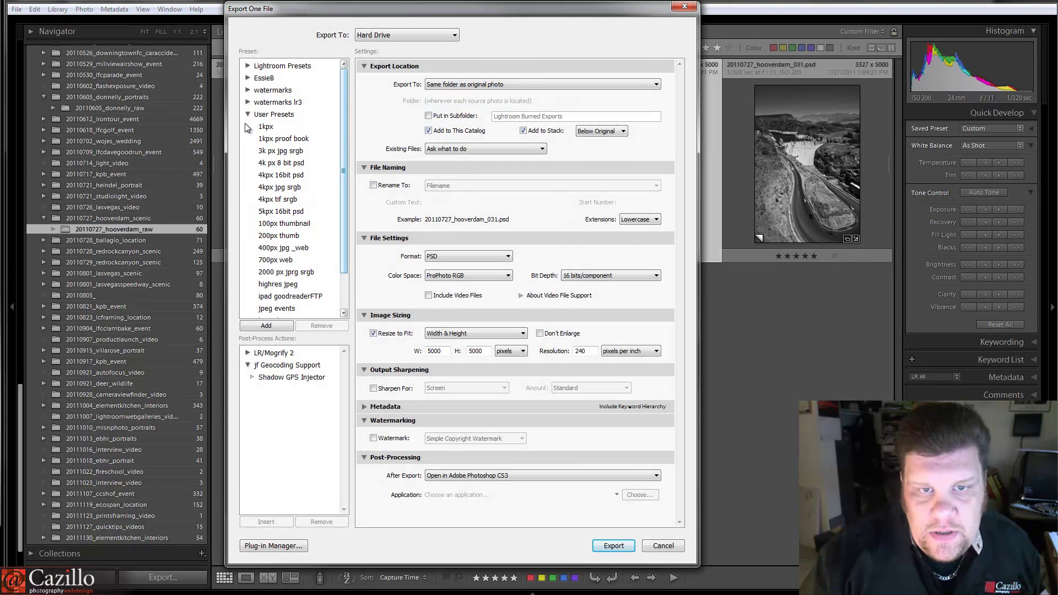
{"action": "left_click", "coordinate": [248, 114]}
{"action": "left_click", "coordinate": [248, 103]}
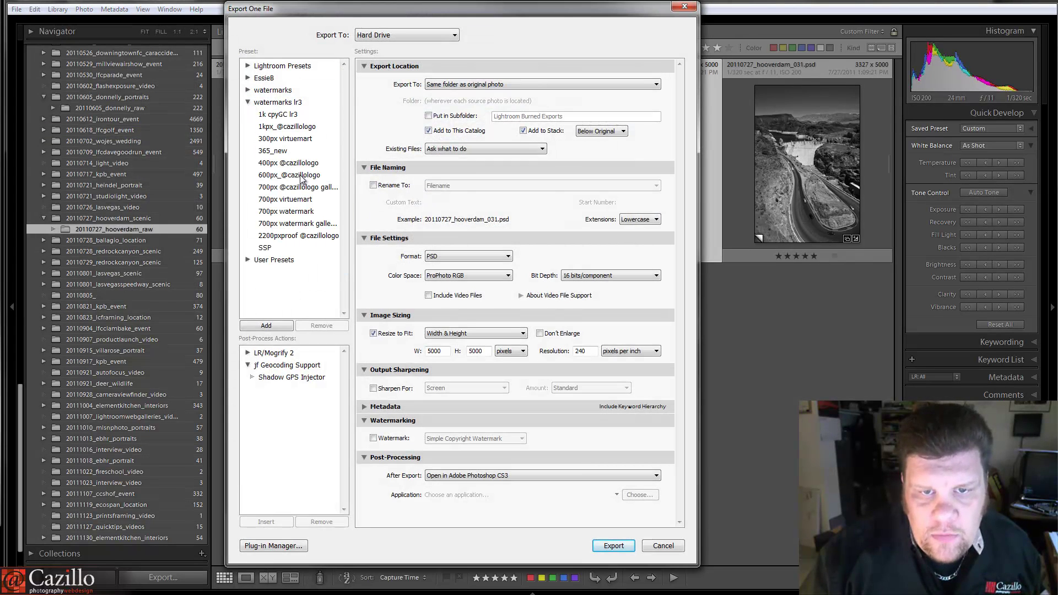
{"action": "left_click", "coordinate": [291, 128]}
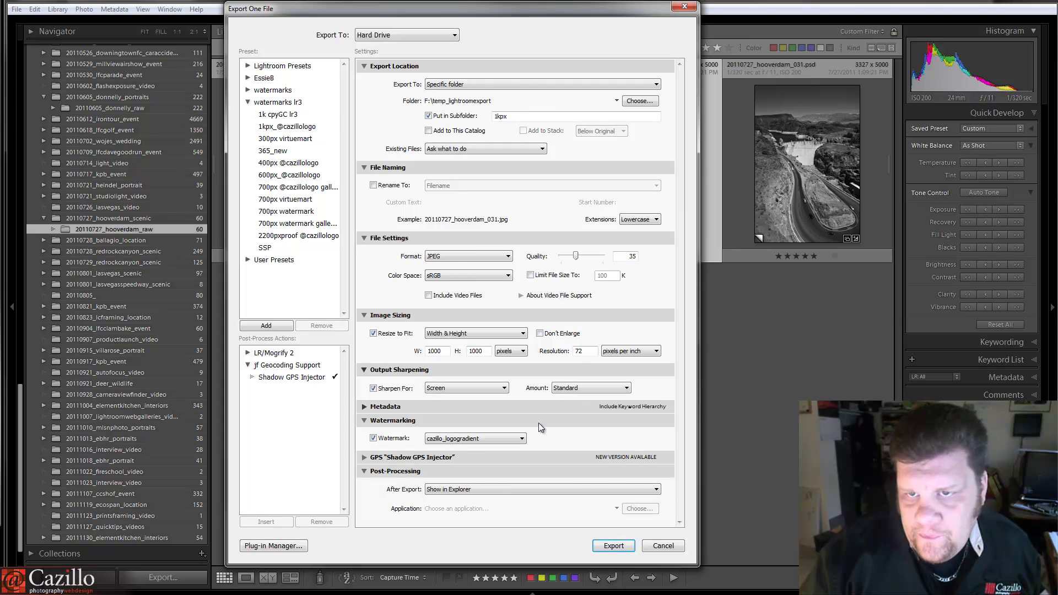
Step: Change the export subfolder to 'hooverdam' and run the export
{"action": "double_click", "coordinate": [494, 116]}
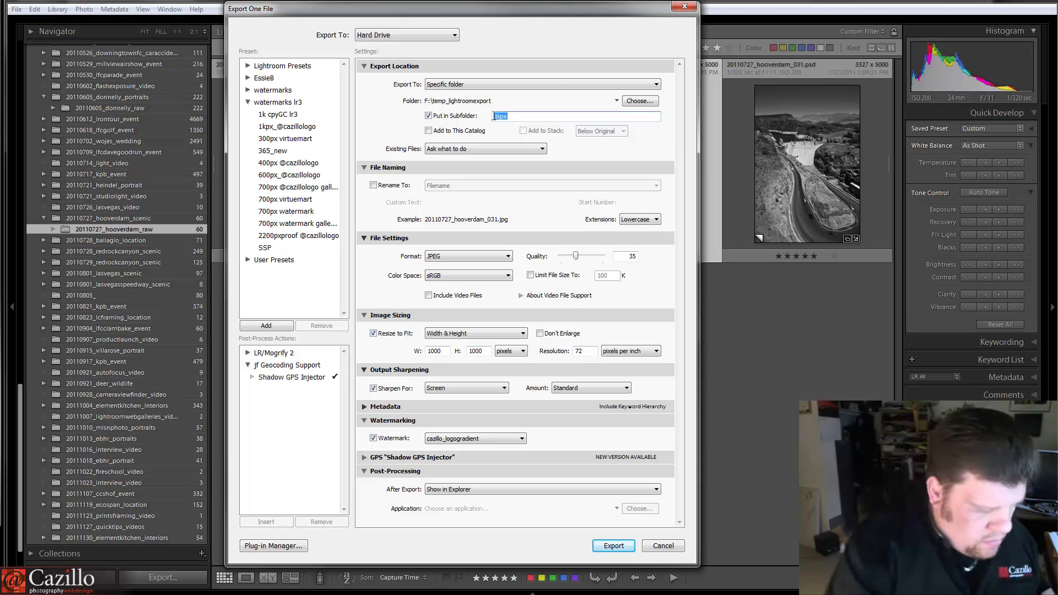
{"action": "type", "text": "hooverdam"}
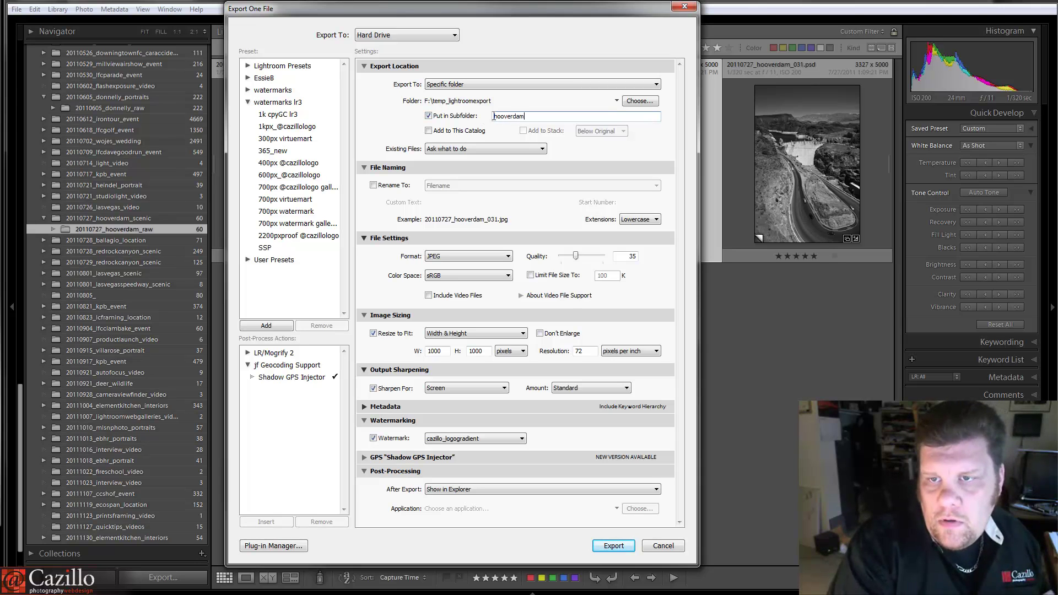
{"action": "left_click", "coordinate": [606, 546]}
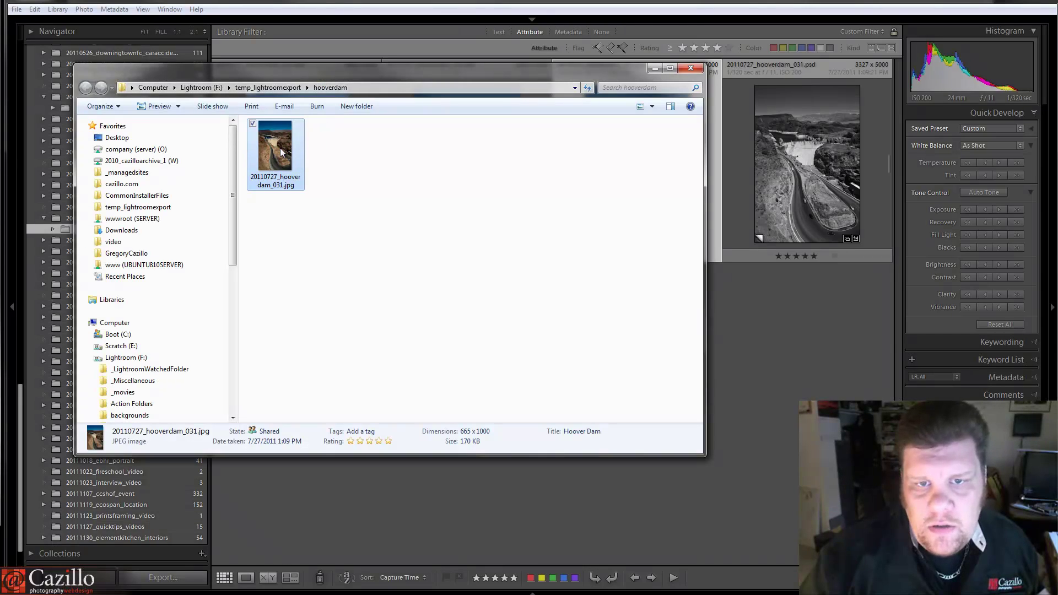
Step: View the watermarked 20110727_hooverdam_031.jpg in Windows Photo Viewer, then close the viewer
{"action": "key", "text": "Return"}
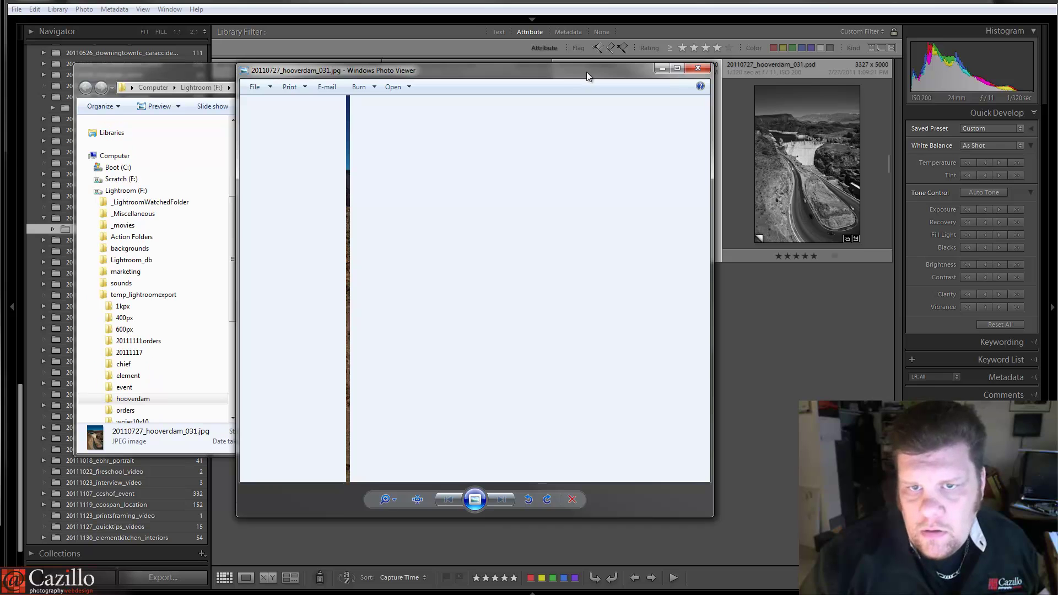
{"action": "left_click_drag", "start_coordinate": [586, 72], "coordinate": [449, 82]}
{"action": "key", "text": "alt+F4"}
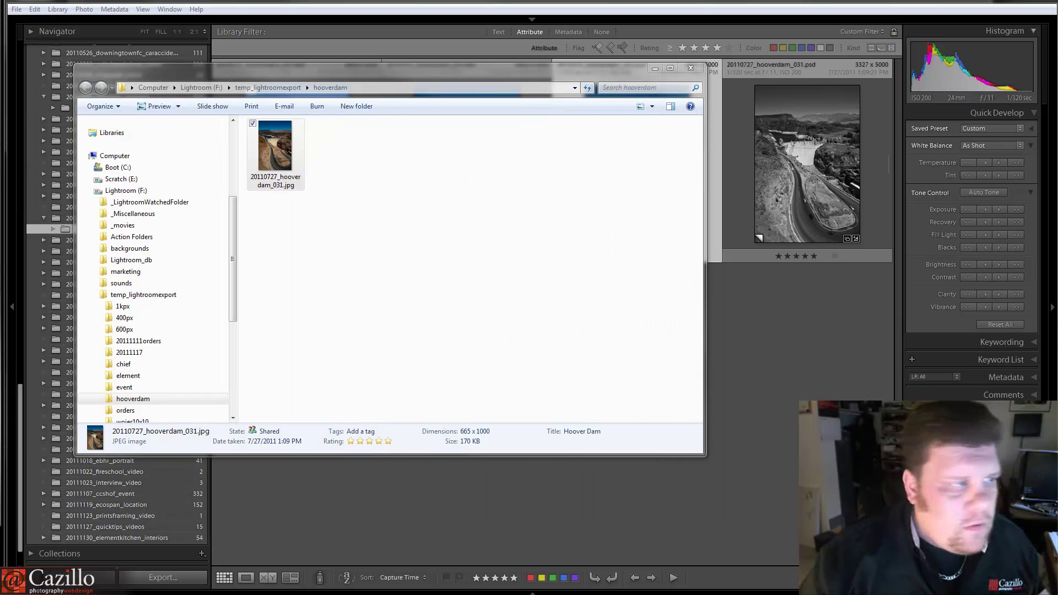
{"action": "key", "text": "Return"}
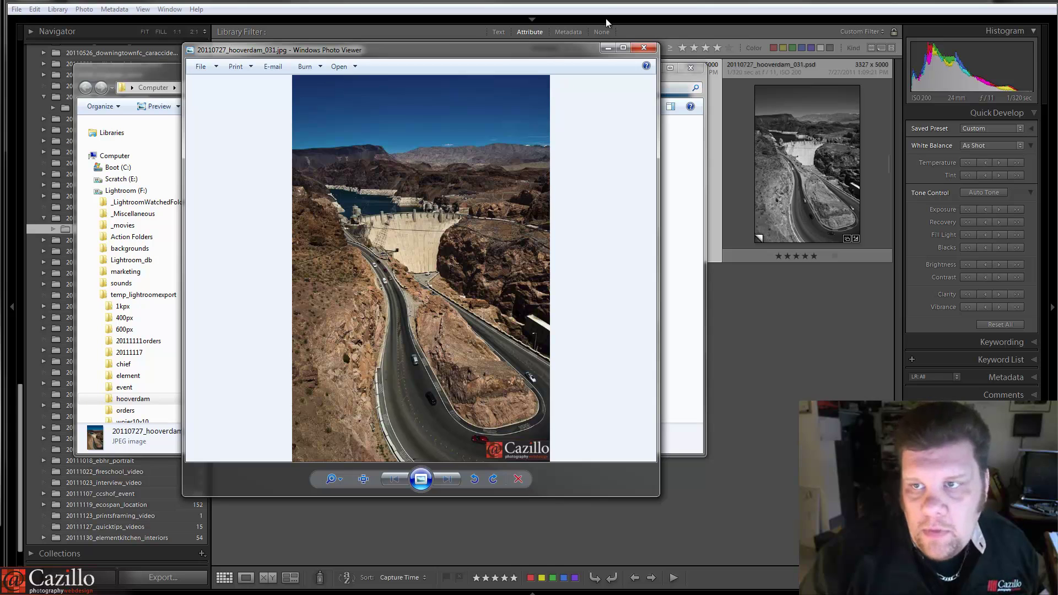
{"action": "left_click", "coordinate": [652, 47]}
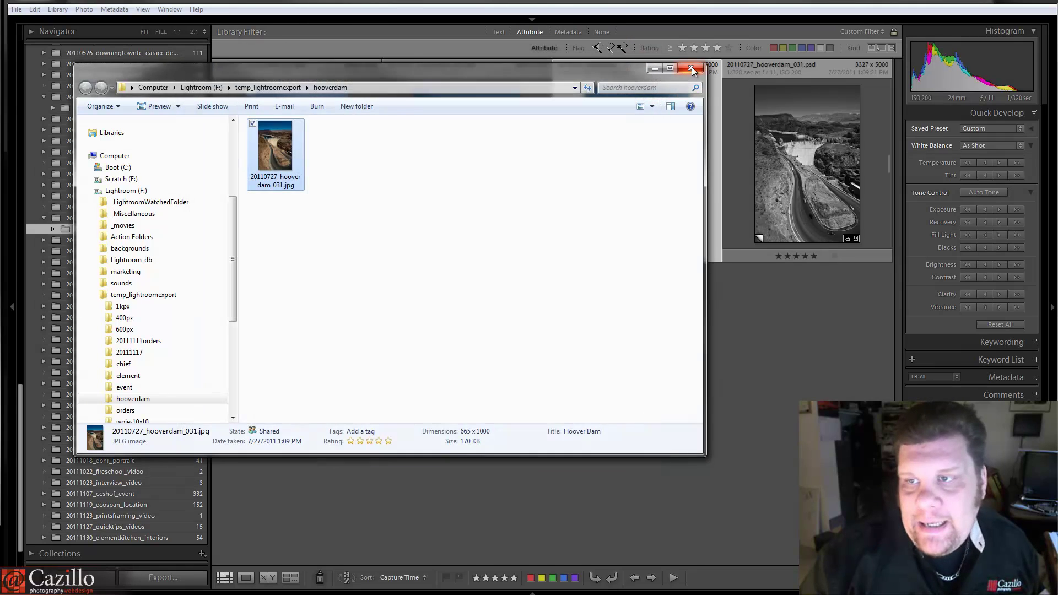
Step: Close the hooverdam export folder window in Windows Explorer
{"action": "left_click", "coordinate": [691, 67]}
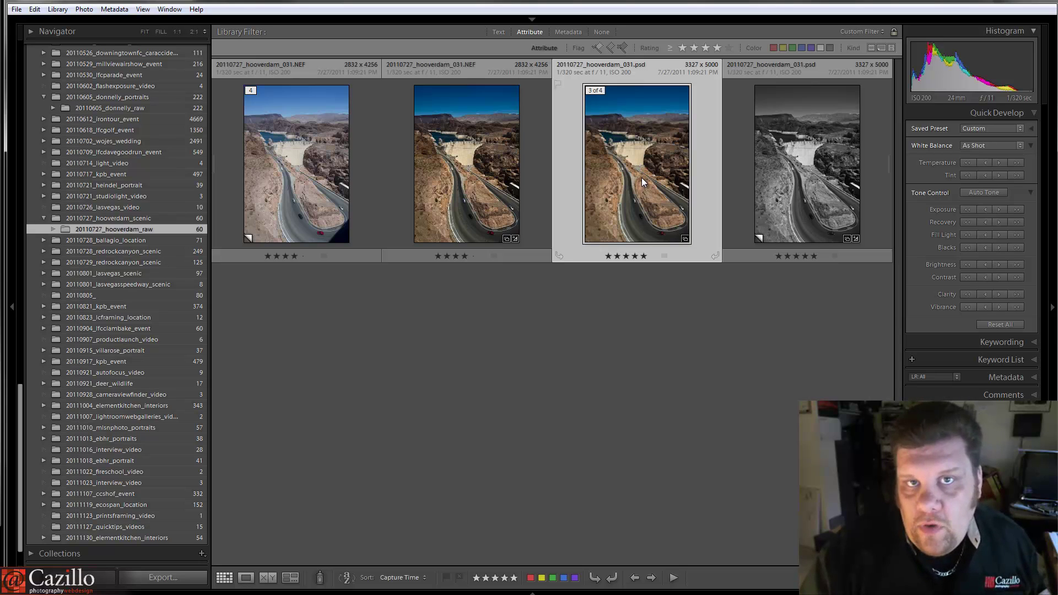
{"action": "left_click", "coordinate": [16, 10]}
{"action": "left_click", "coordinate": [125, 132]}
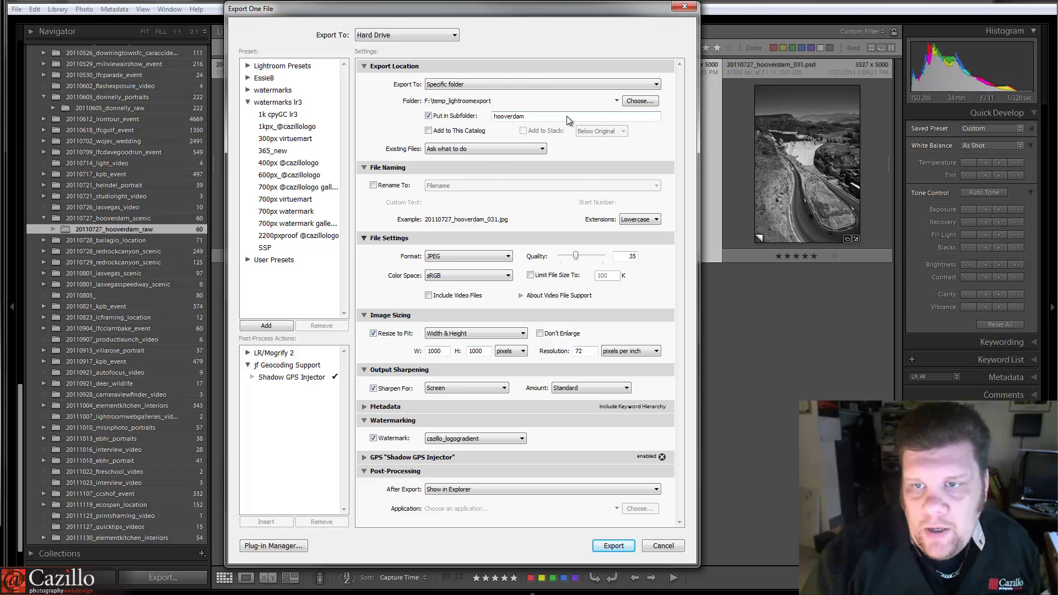
{"action": "left_click", "coordinate": [685, 7]}
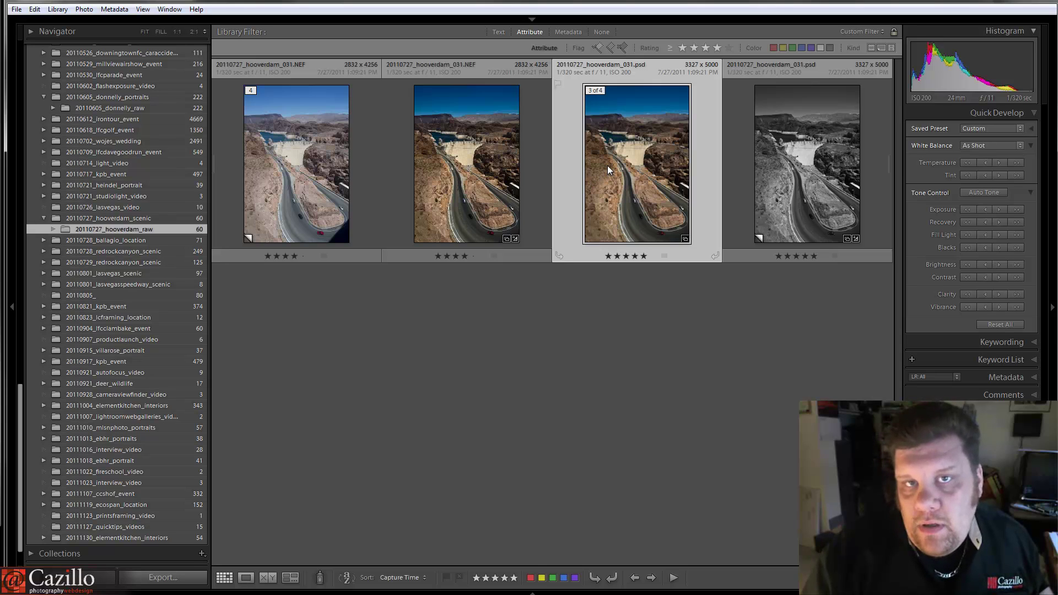
{"action": "left_click", "coordinate": [504, 142]}
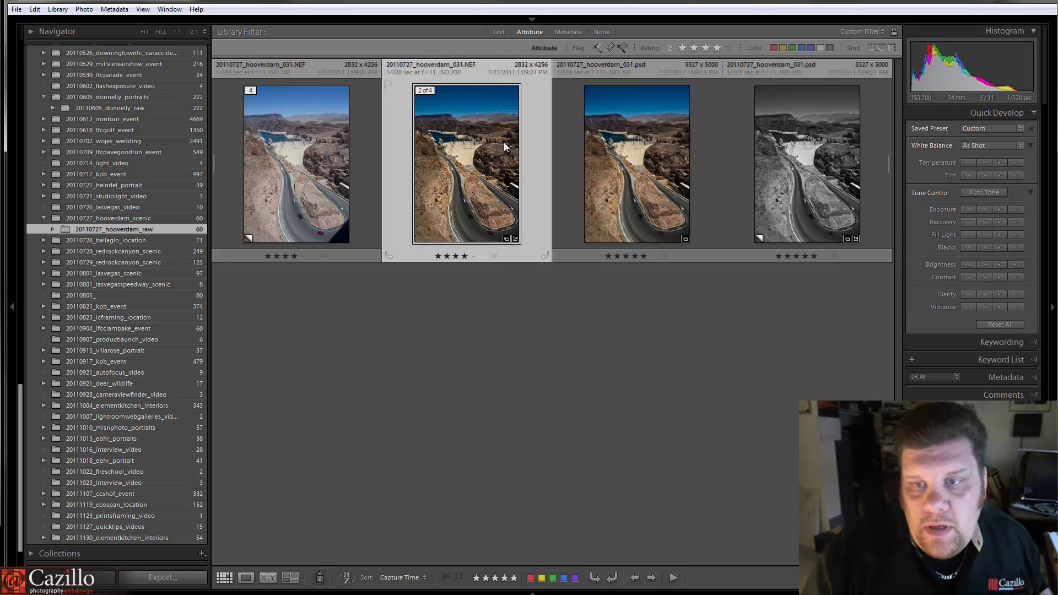
{"action": "left_click", "coordinate": [582, 130]}
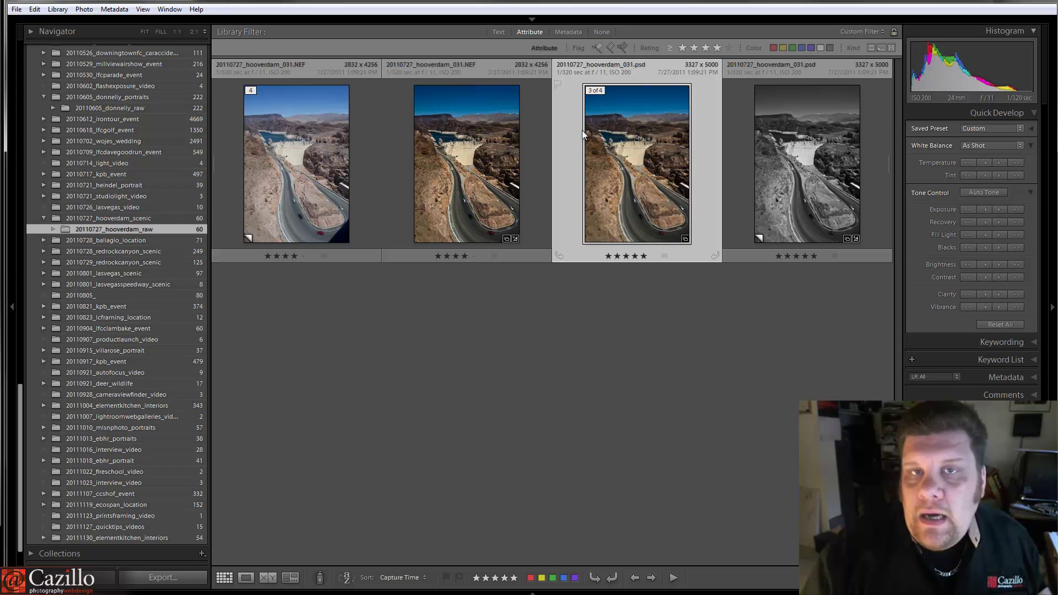